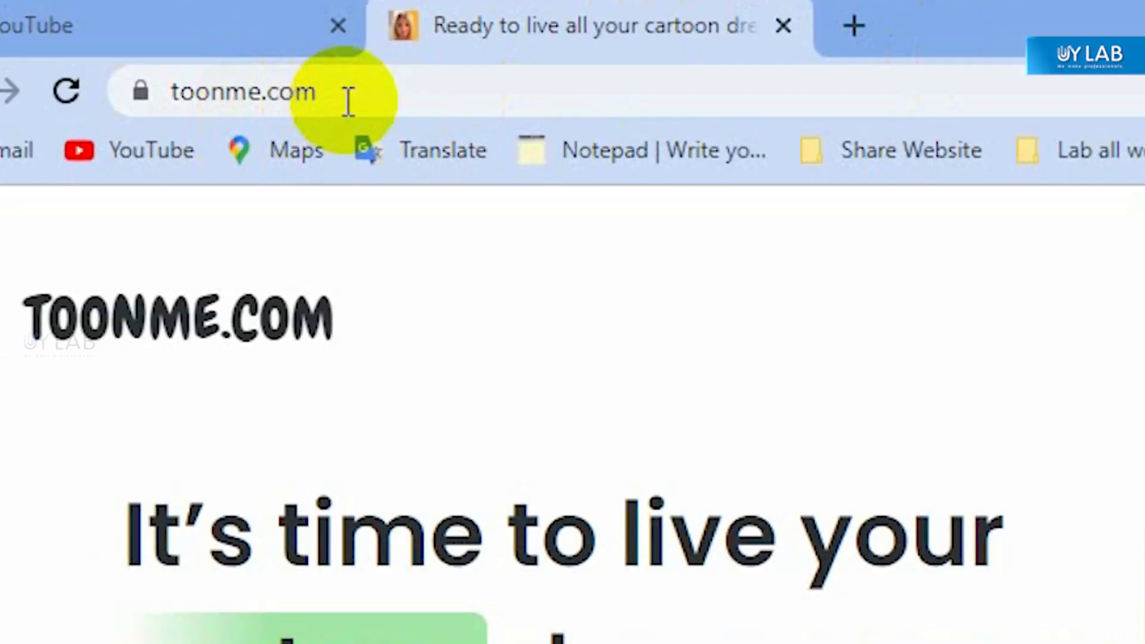
- Check the toonme.com web address and look over the home page for the photo upload option
{"action": "left_click", "coordinate": [204, 90]}
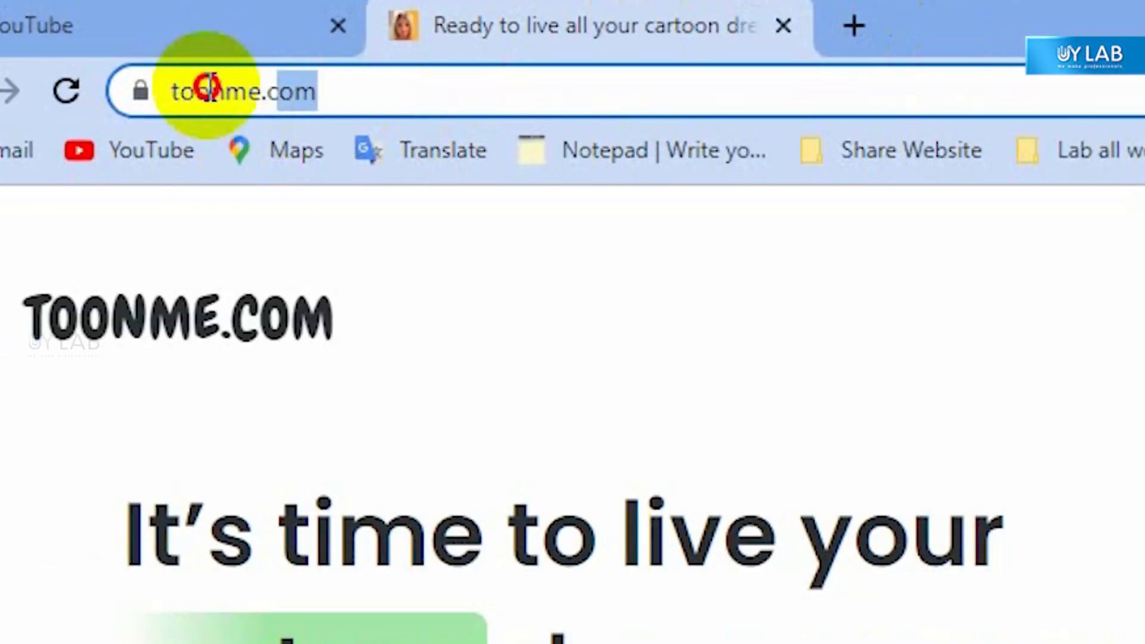
{"action": "left_click", "coordinate": [348, 97]}
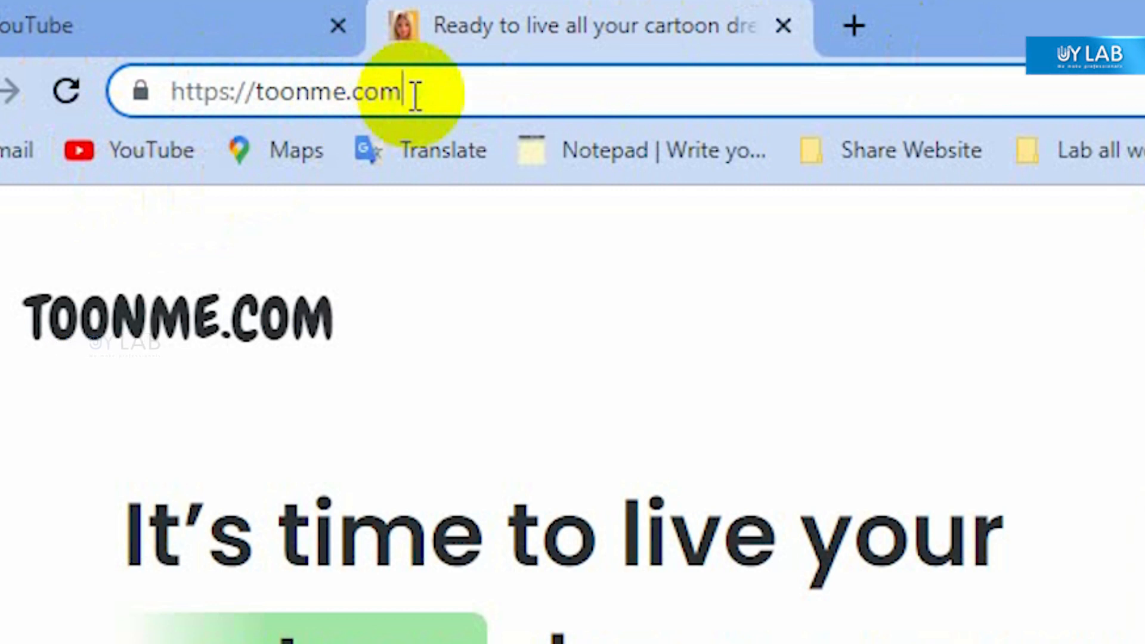
{"action": "left_click", "coordinate": [141, 76]}
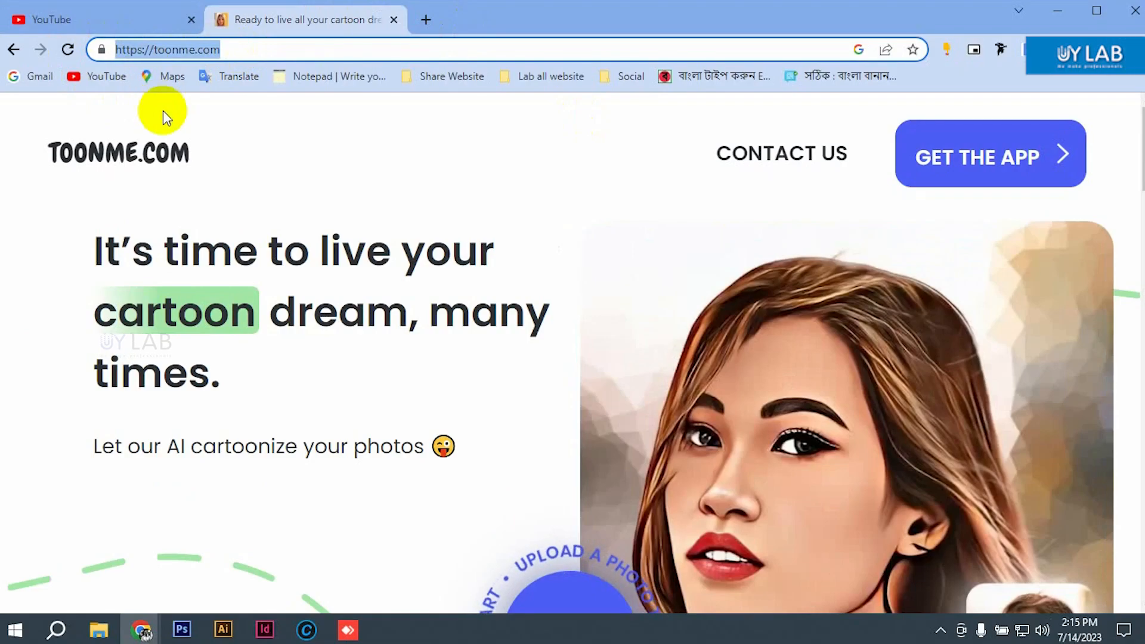
{"action": "left_click", "coordinate": [167, 113]}
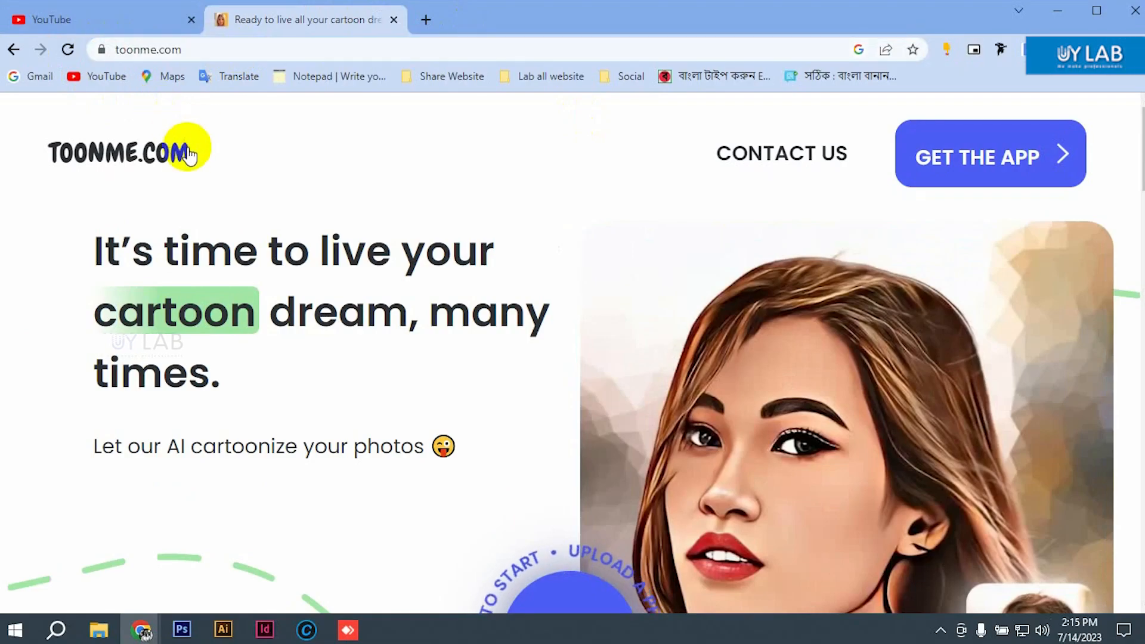
{"action": "scroll", "coordinate": [298, 226], "scroll_direction": "down", "scroll_amount": 2}
{"action": "scroll", "coordinate": [294, 225], "scroll_direction": "up", "scroll_amount": 1}
{"action": "scroll", "coordinate": [314, 225], "scroll_direction": "down", "scroll_amount": 3}
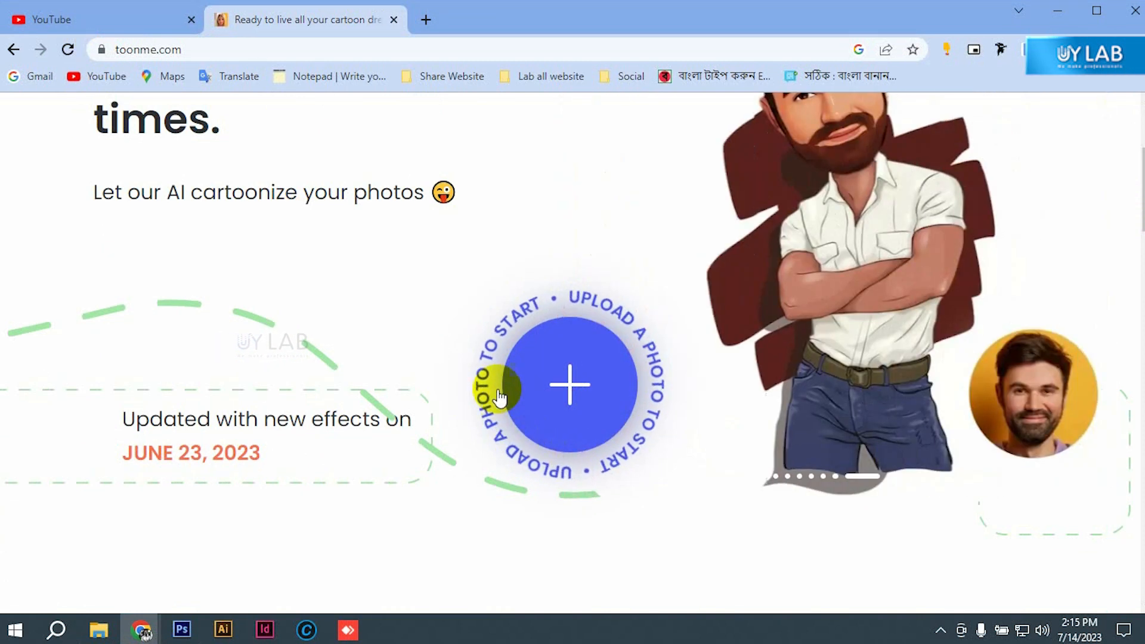
- Preview the black-and-white portrait photo stored on the desktop, leaving the browser for it and closing the preview
{"action": "left_click", "coordinate": [1057, 10]}
{"action": "double_click", "coordinate": [542, 312]}
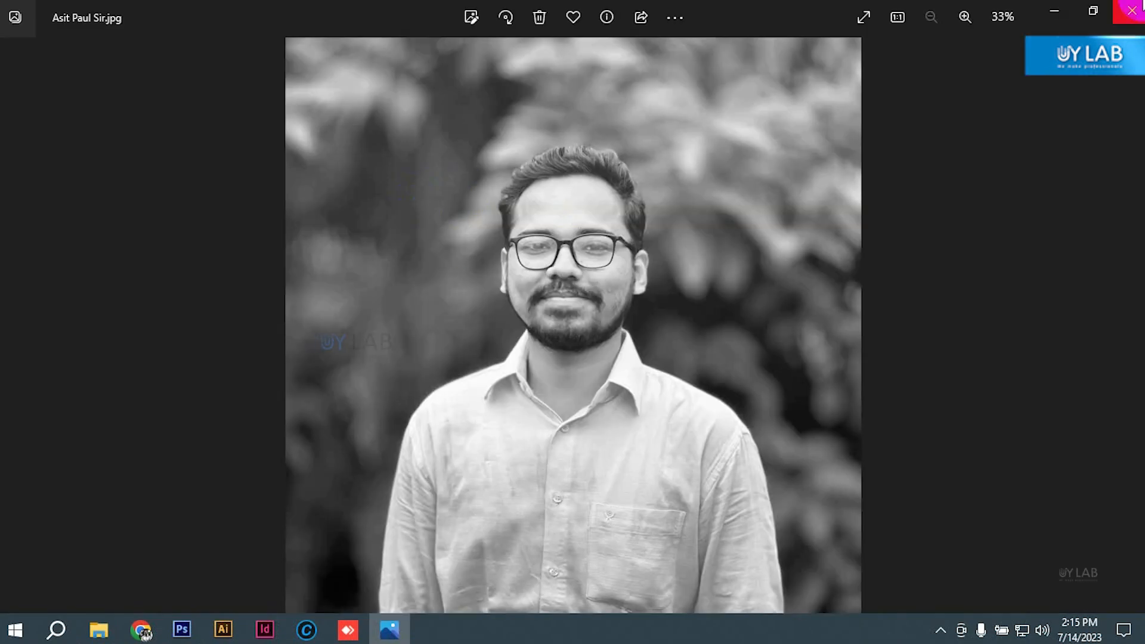
{"action": "left_click", "coordinate": [1131, 10]}
- Return to the toonme.com browser window and upload the black-and-white portrait photo from the Desktop folder
{"action": "mouse_move", "coordinate": [141, 631]}
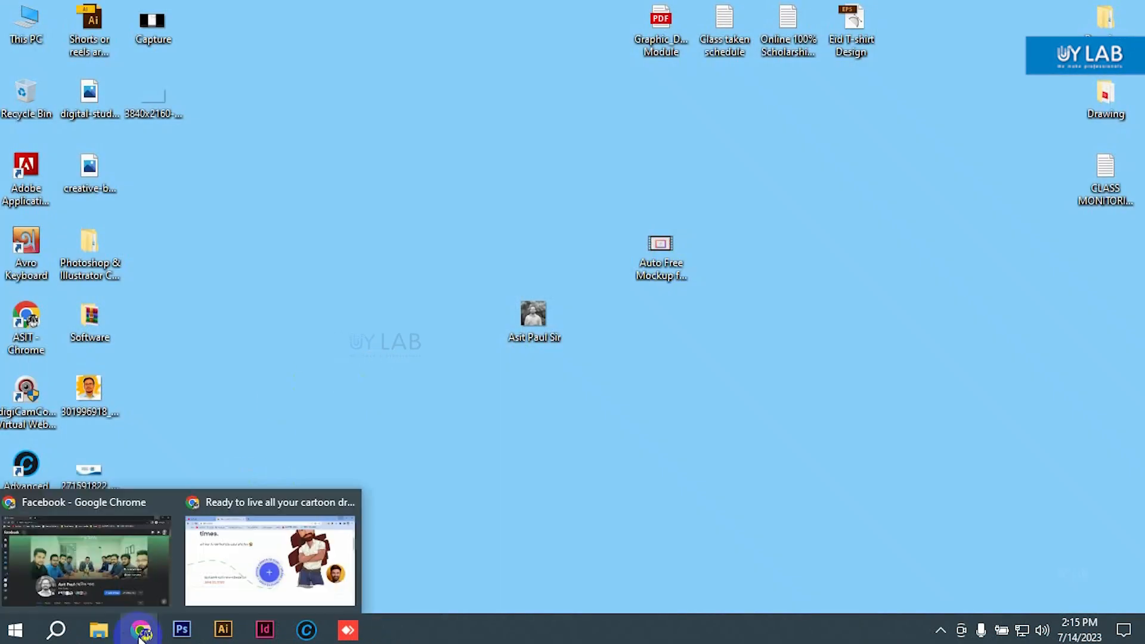
{"action": "left_click", "coordinate": [250, 575]}
{"action": "left_click", "coordinate": [565, 374]}
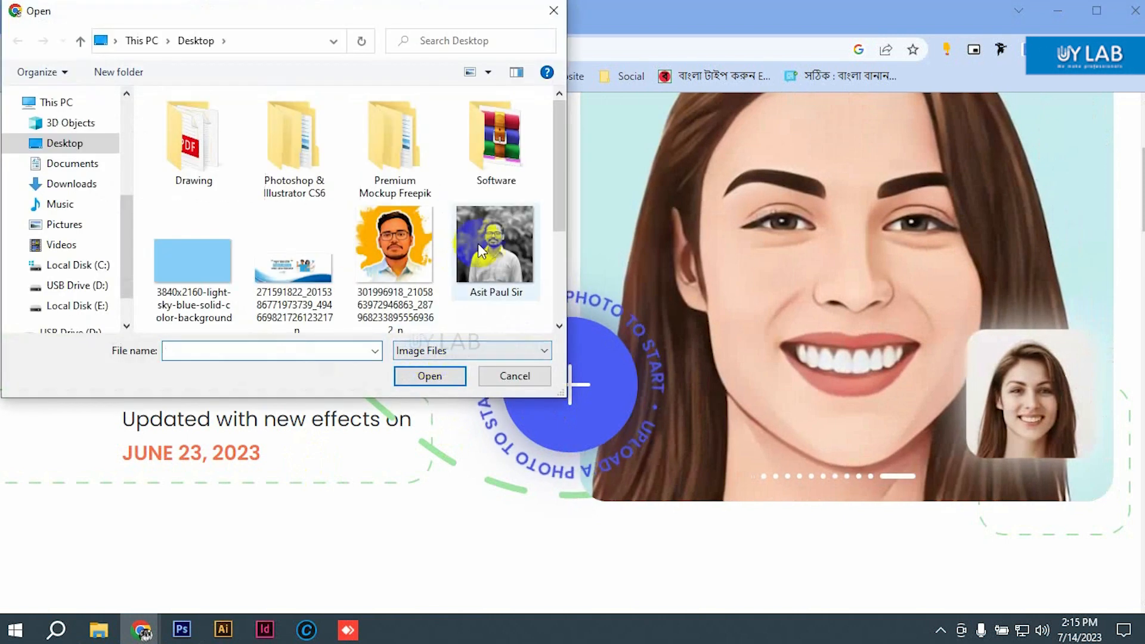
{"action": "left_click", "coordinate": [480, 244]}
{"action": "left_click", "coordinate": [436, 383]}
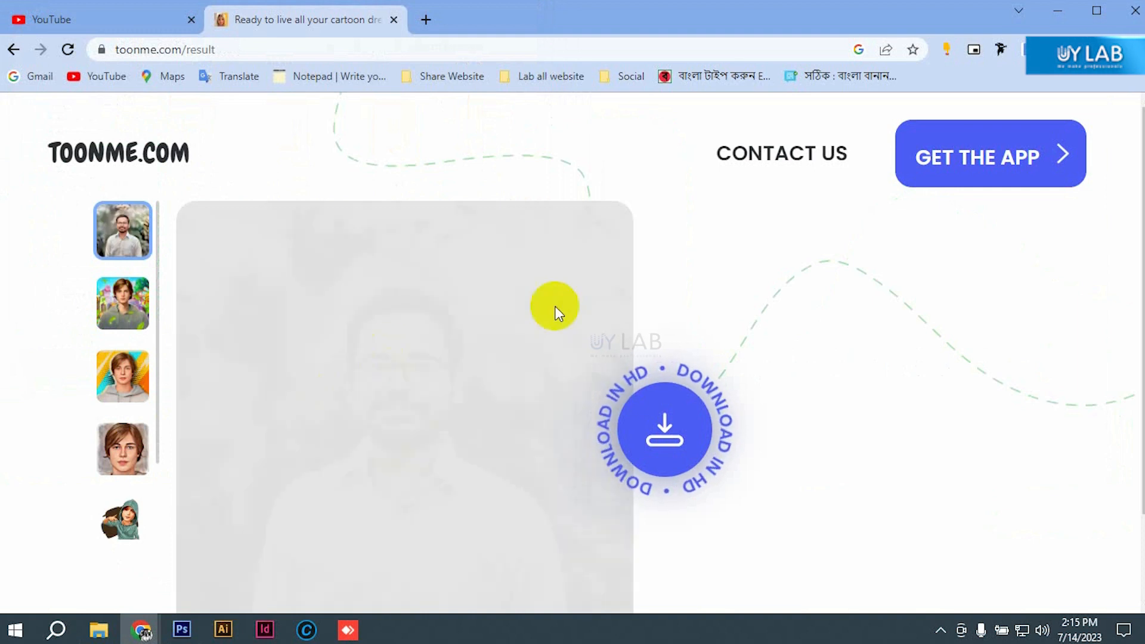
- Review the cartoon version of the portrait and request more styles twice
{"action": "scroll", "coordinate": [88, 292], "scroll_direction": "down", "scroll_amount": 2}
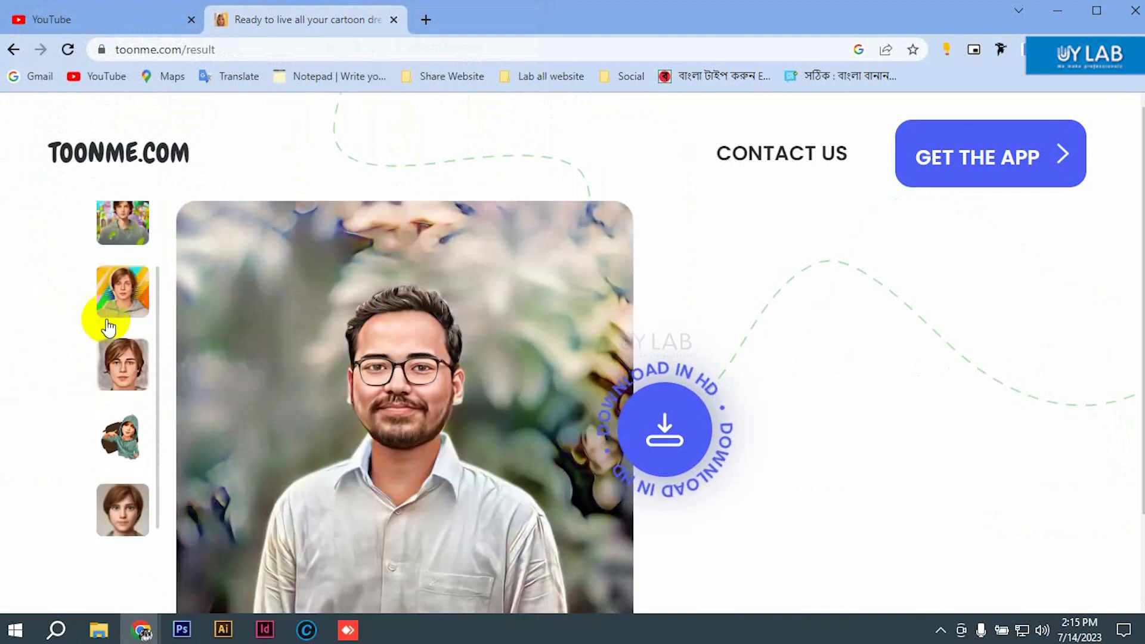
{"action": "scroll", "coordinate": [73, 310], "scroll_direction": "up", "scroll_amount": 2}
{"action": "scroll", "coordinate": [63, 304], "scroll_direction": "down", "scroll_amount": 2}
{"action": "scroll", "coordinate": [40, 304], "scroll_direction": "up", "scroll_amount": 2}
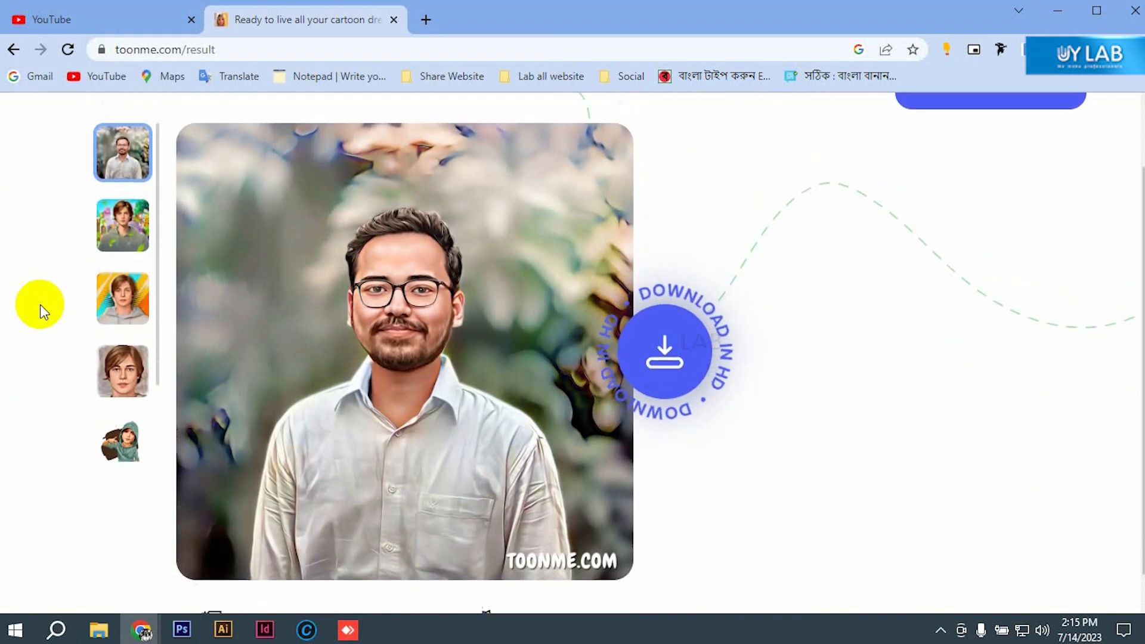
{"action": "scroll", "coordinate": [471, 356], "scroll_direction": "down", "scroll_amount": 2}
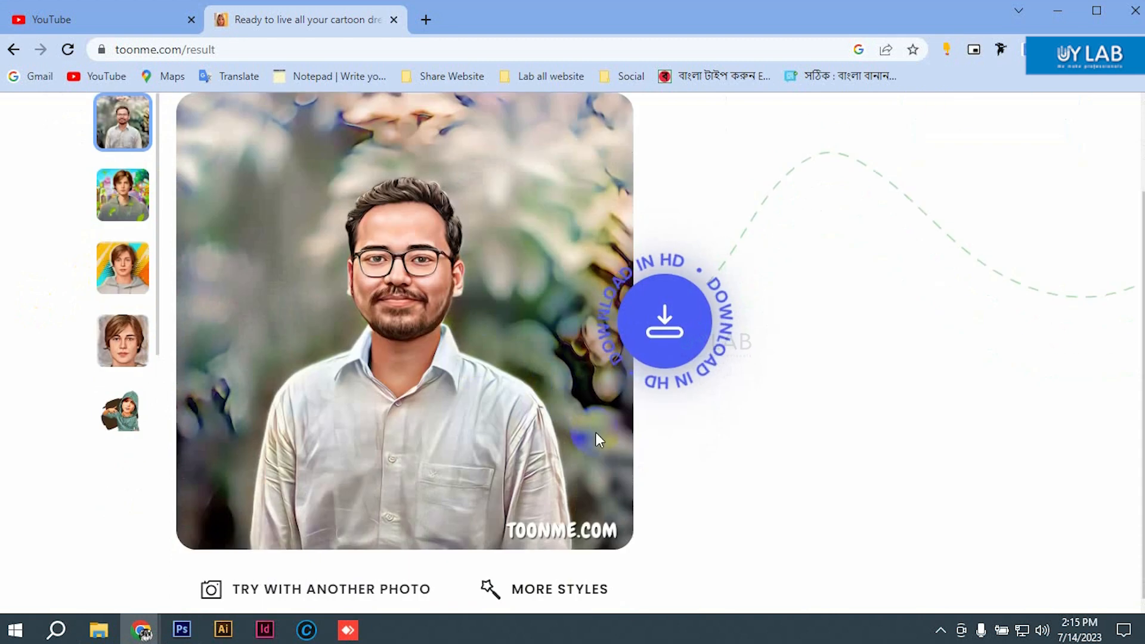
{"action": "left_click", "coordinate": [569, 594]}
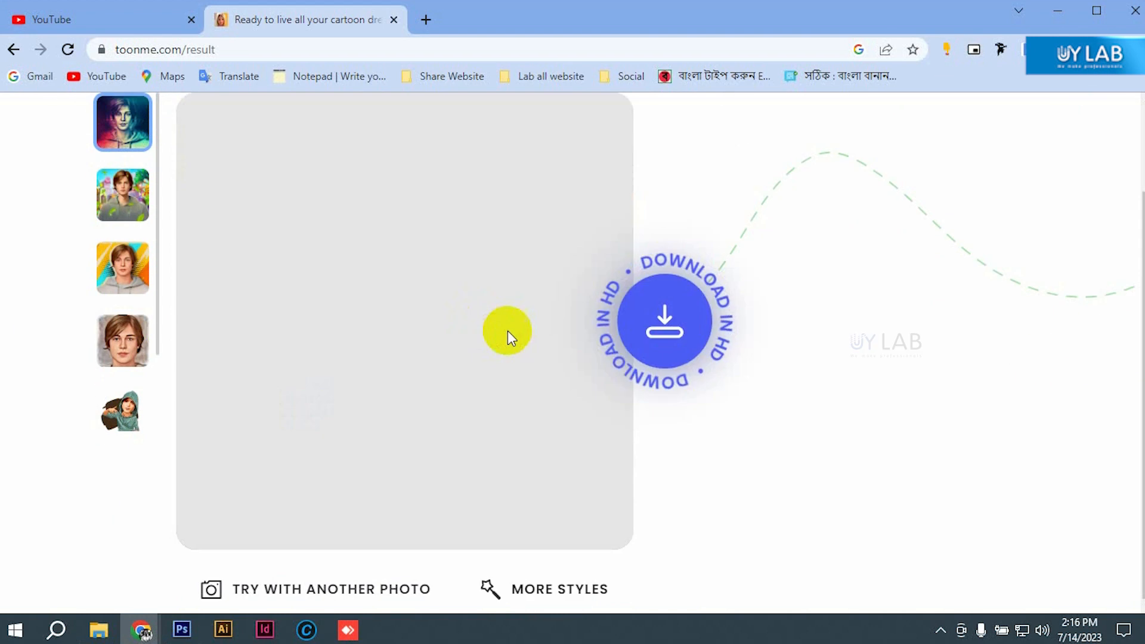
{"action": "left_click", "coordinate": [549, 590]}
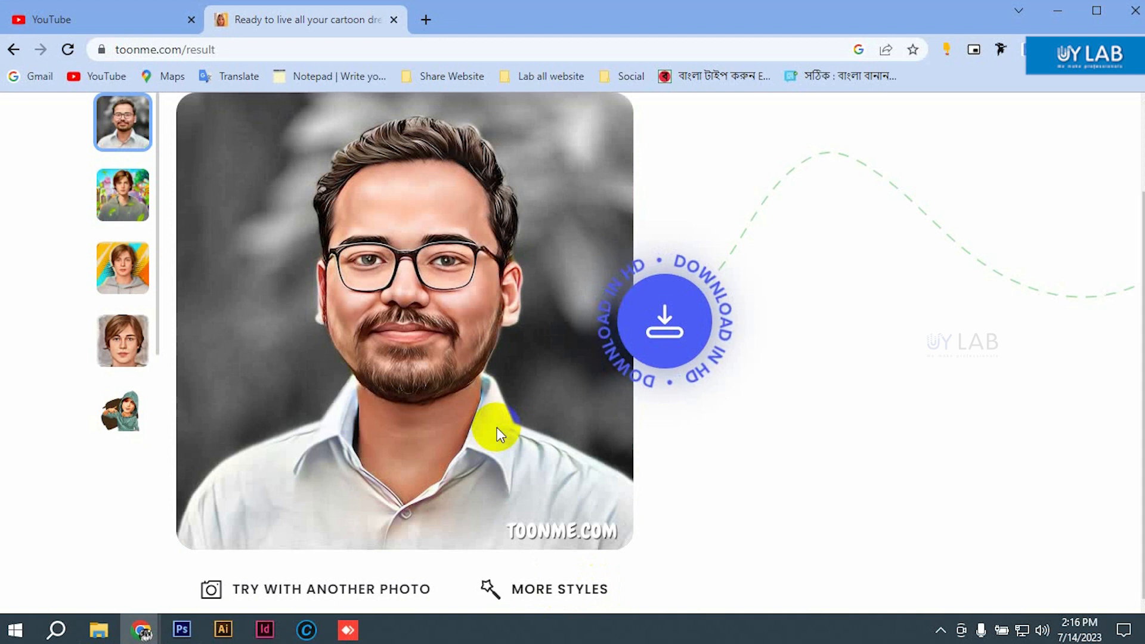
- Preview the portrait in the second style with the garden background and the third with the orange comic background
{"action": "scroll", "coordinate": [419, 310], "scroll_direction": "up", "scroll_amount": 2}
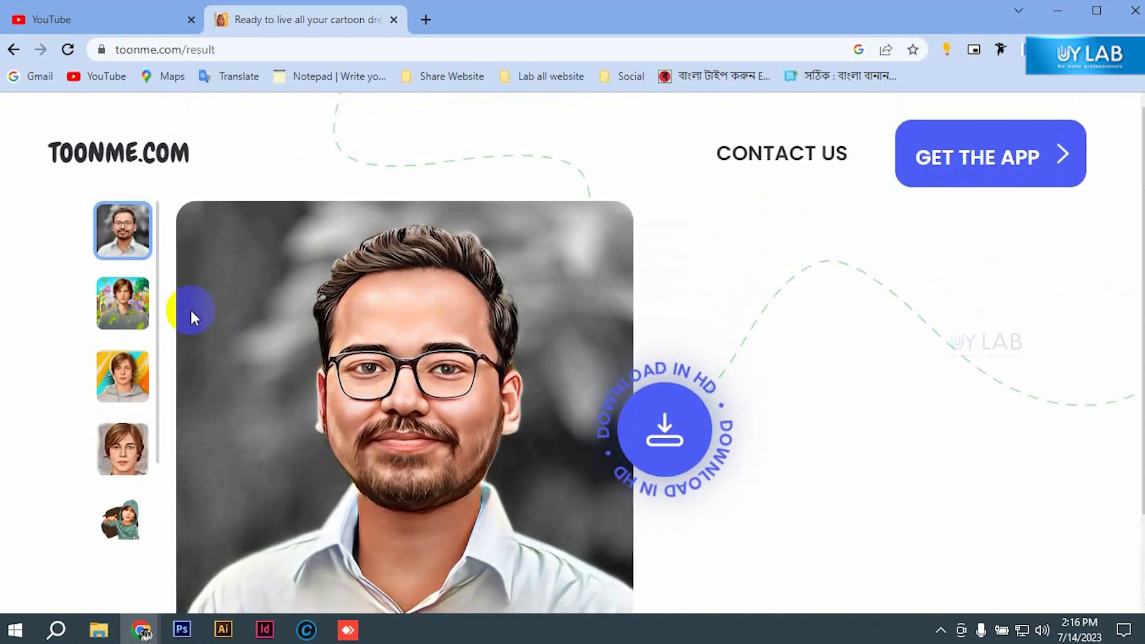
{"action": "left_click", "coordinate": [122, 320]}
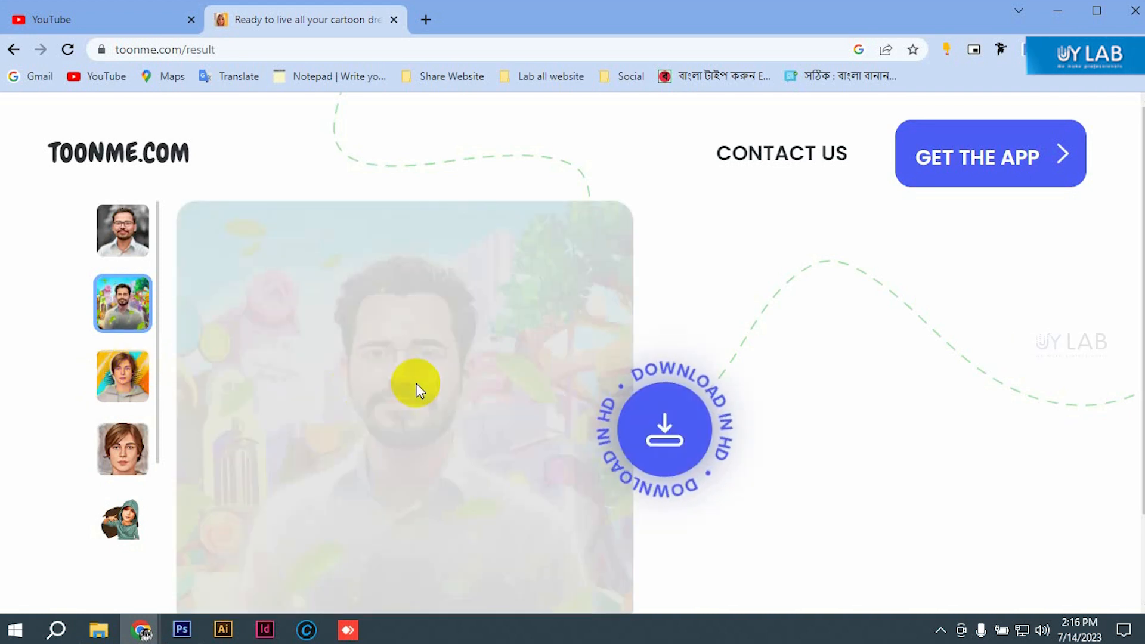
{"action": "scroll", "coordinate": [416, 384], "scroll_direction": "down", "scroll_amount": 1}
{"action": "left_click", "coordinate": [122, 291]}
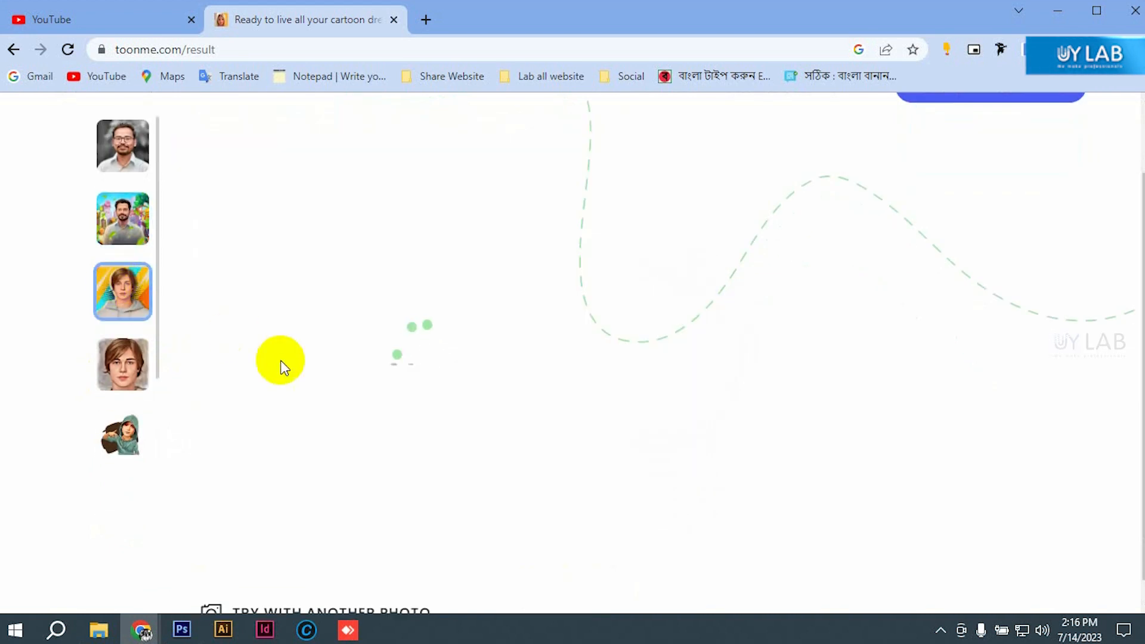
{"action": "scroll", "coordinate": [127, 358], "scroll_direction": "down", "scroll_amount": 2}
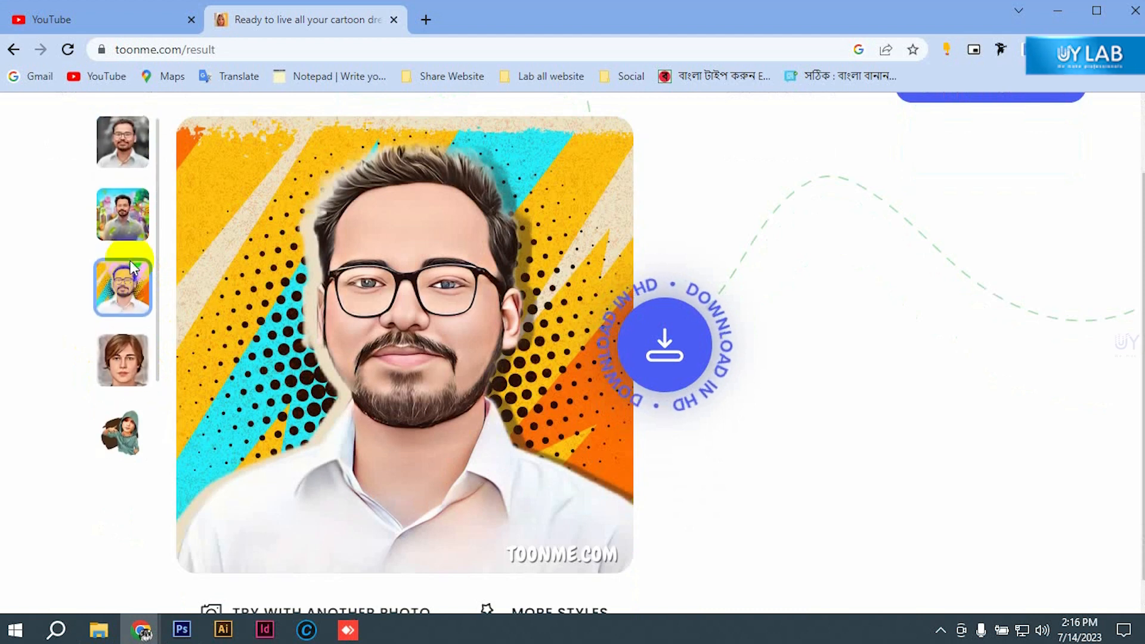
- Choose the first cartoon style with the grey blurred background and download it in HD
{"action": "left_click", "coordinate": [112, 162]}
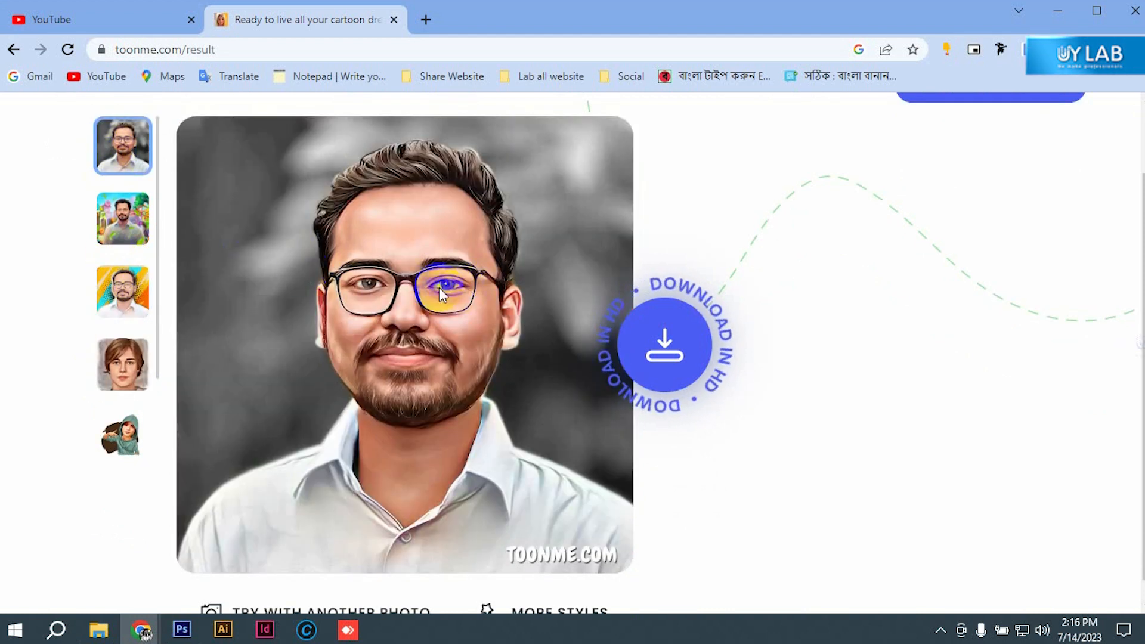
{"action": "left_click", "coordinate": [673, 324]}
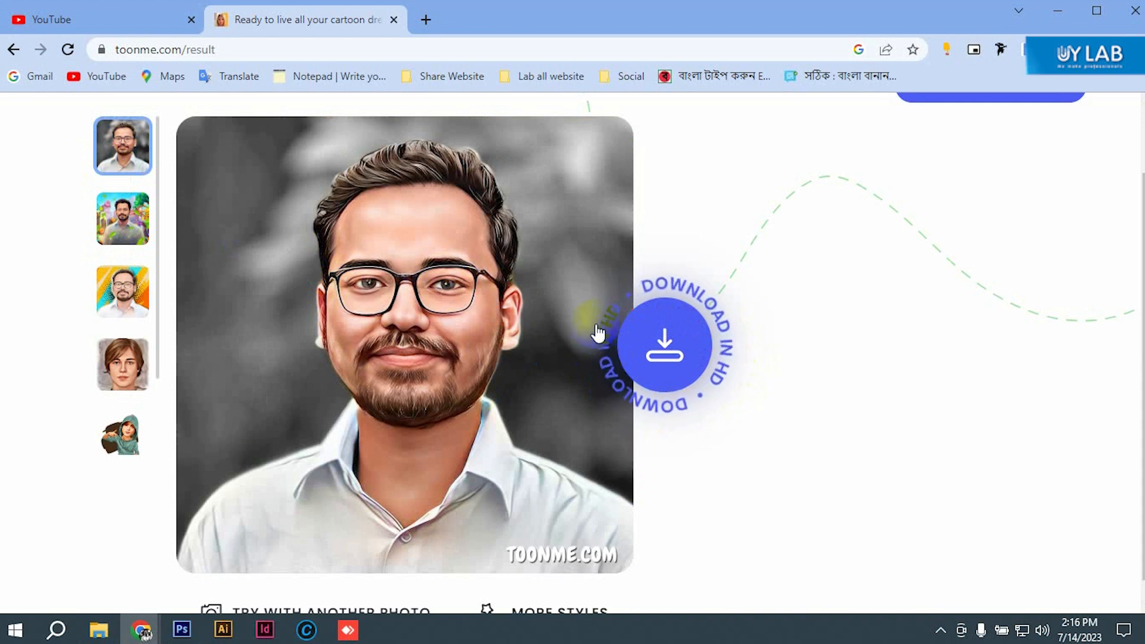
{"action": "left_click", "coordinate": [651, 373]}
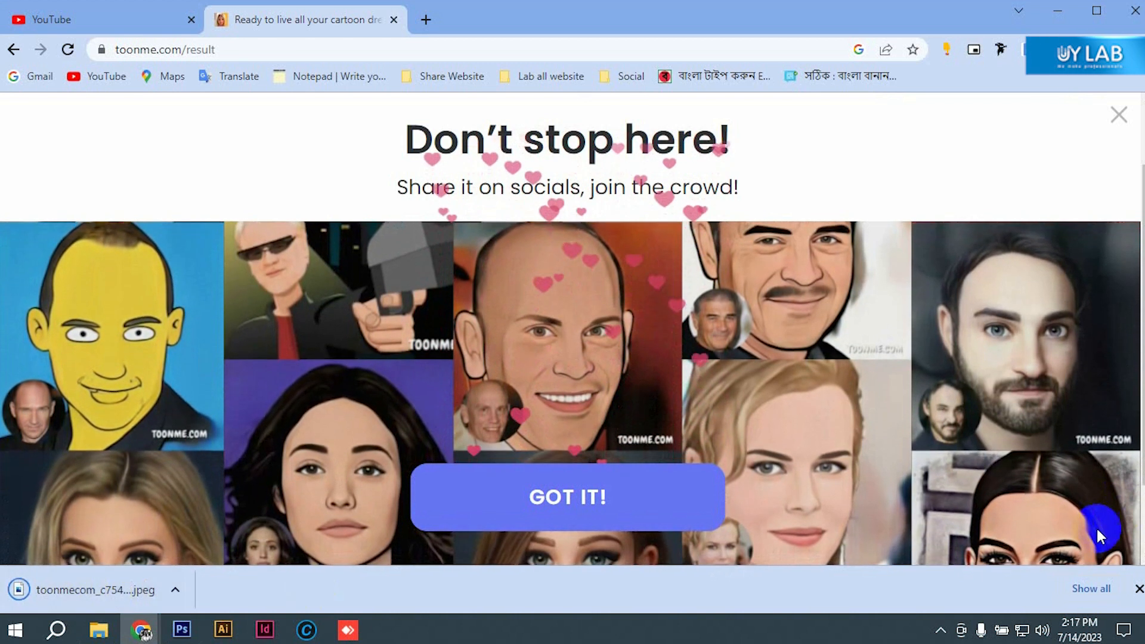
- Locate the downloaded toonmecom_c75425.jpeg in its folder and preview the image, closing the preview when done
{"action": "left_click", "coordinate": [1092, 587]}
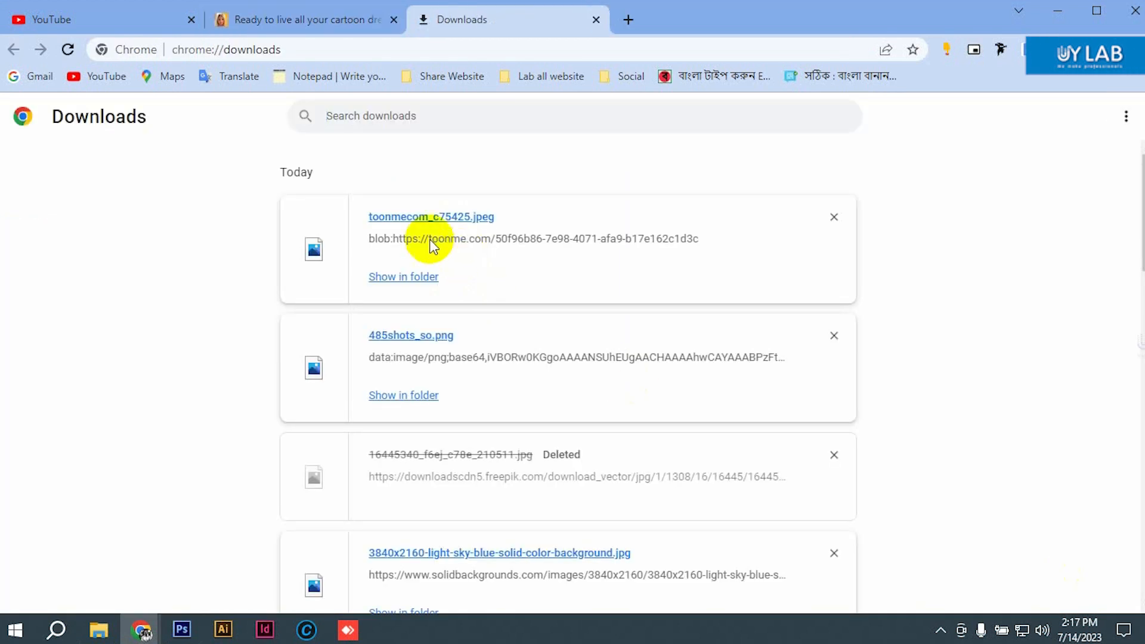
{"action": "left_click", "coordinate": [413, 277]}
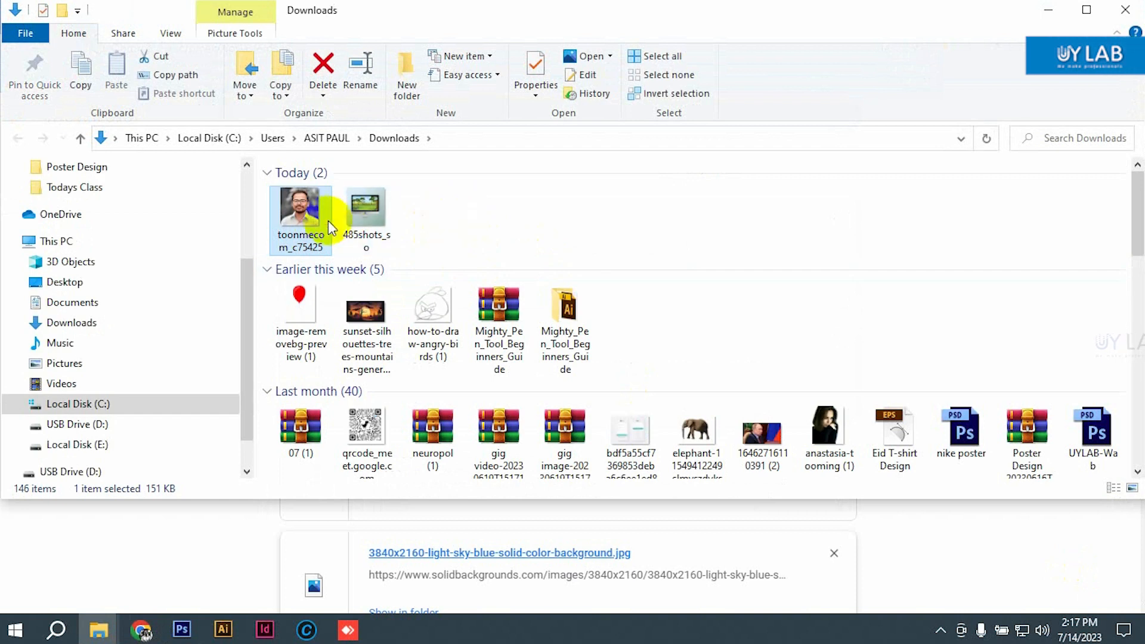
{"action": "double_click", "coordinate": [308, 225]}
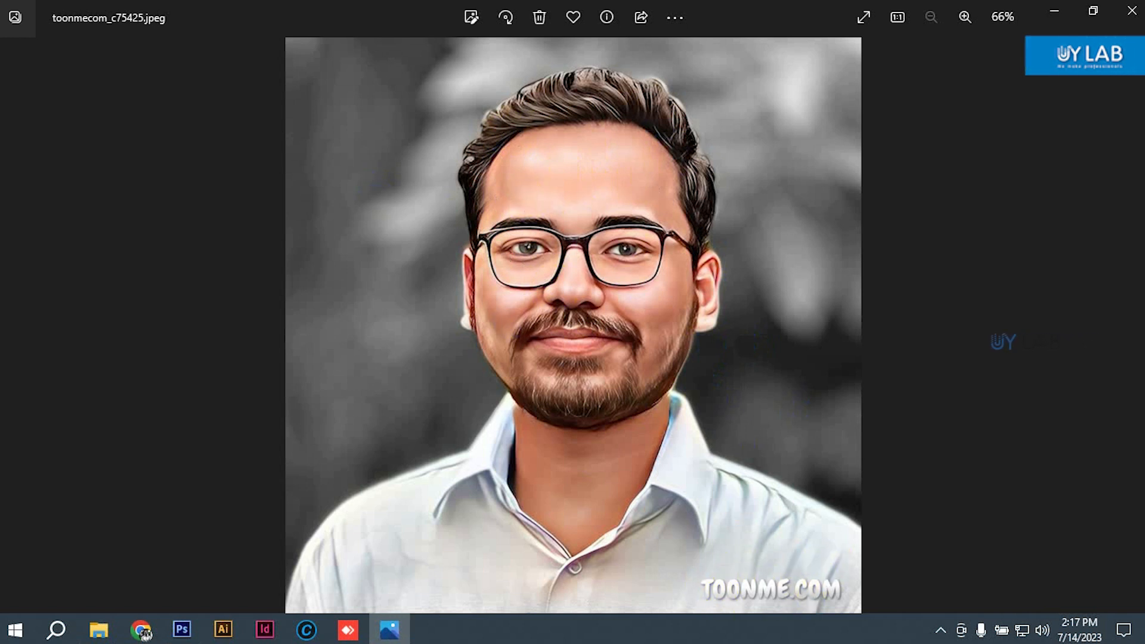
{"action": "left_click", "coordinate": [1131, 10]}
- Open toonmecom_c75425.jpeg in Photoshop and convert its locked Background into a regular layer with the default settings
{"action": "left_click_drag", "start_coordinate": [308, 223], "coordinate": [414, 320]}
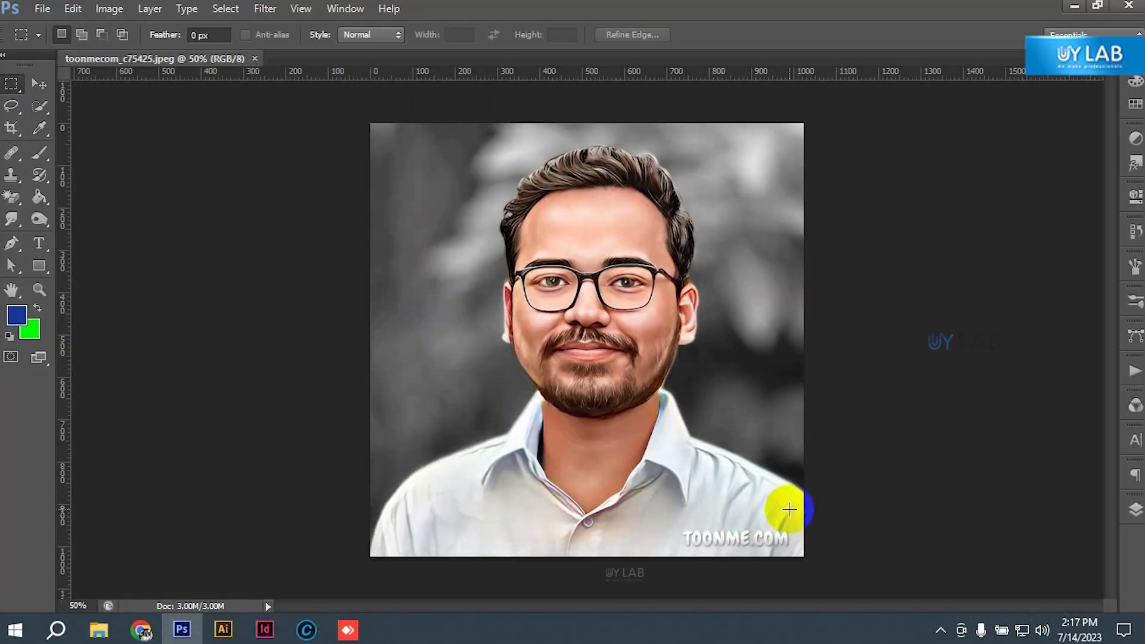
{"action": "scroll", "coordinate": [779, 504], "scroll_direction": "up", "scroll_amount": 4}
{"action": "left_click_drag", "start_coordinate": [697, 499], "coordinate": [653, 315]}
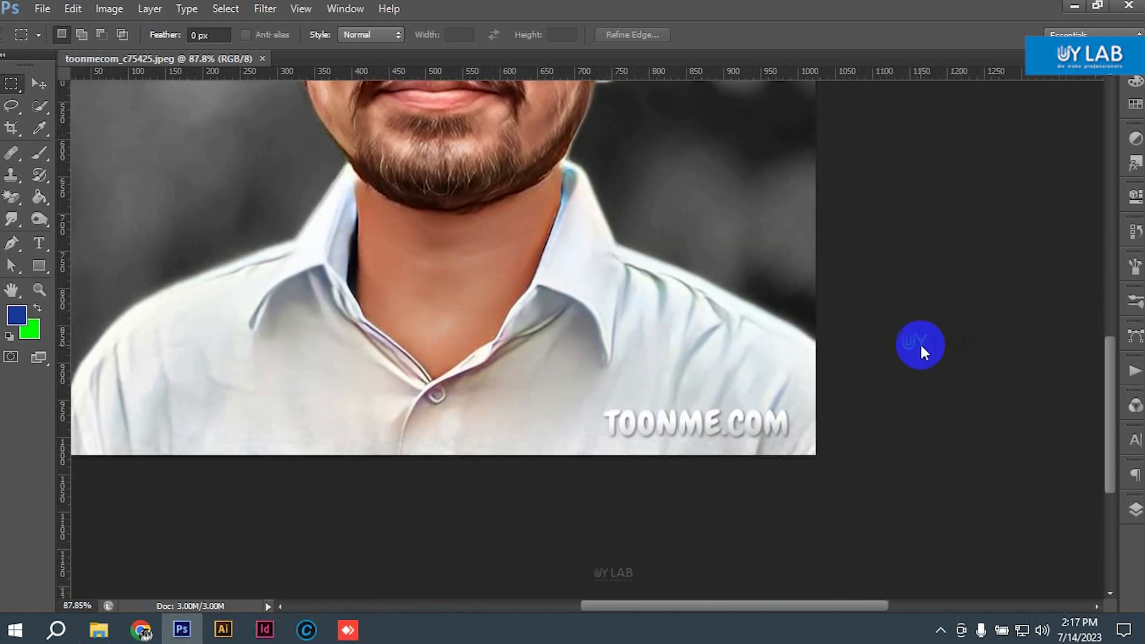
{"action": "left_click", "coordinate": [1132, 508]}
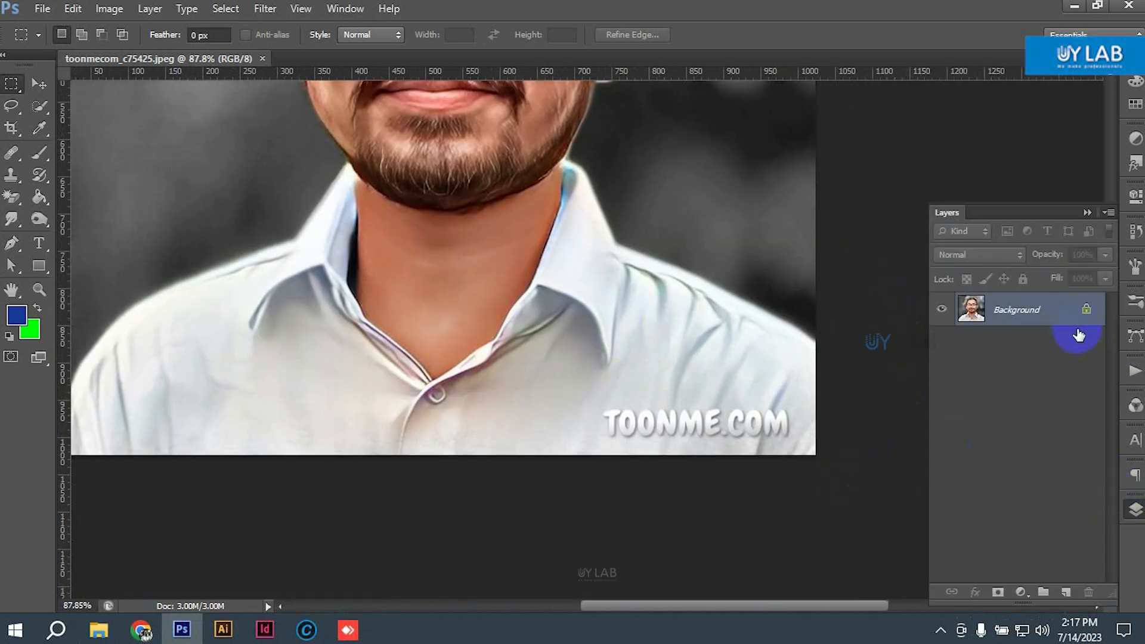
{"action": "double_click", "coordinate": [1035, 310]}
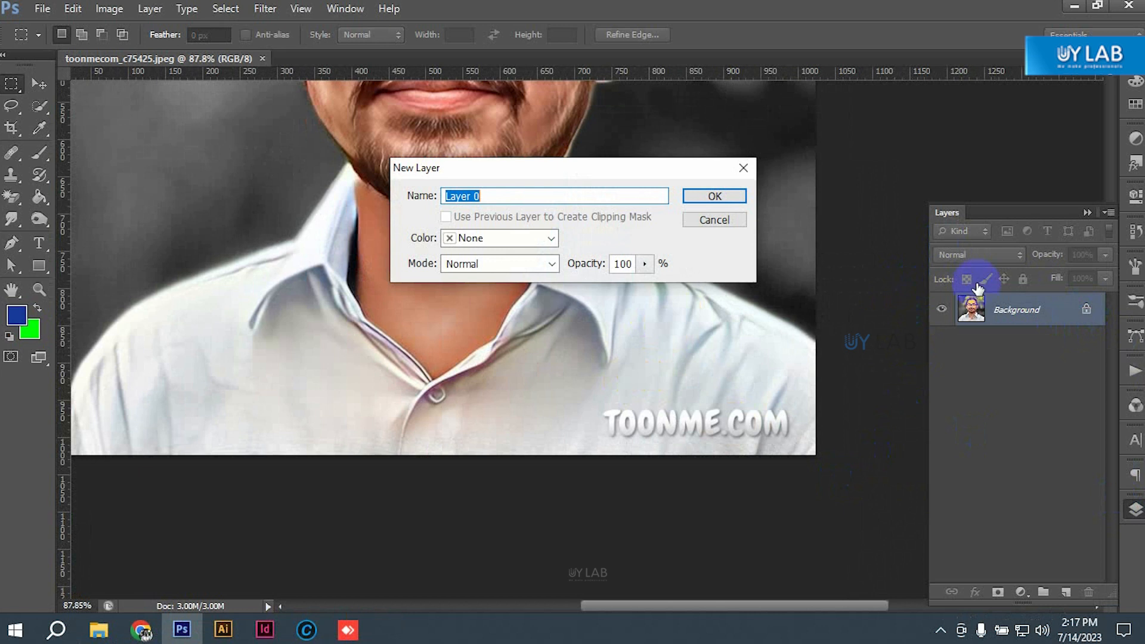
{"action": "left_click", "coordinate": [711, 193]}
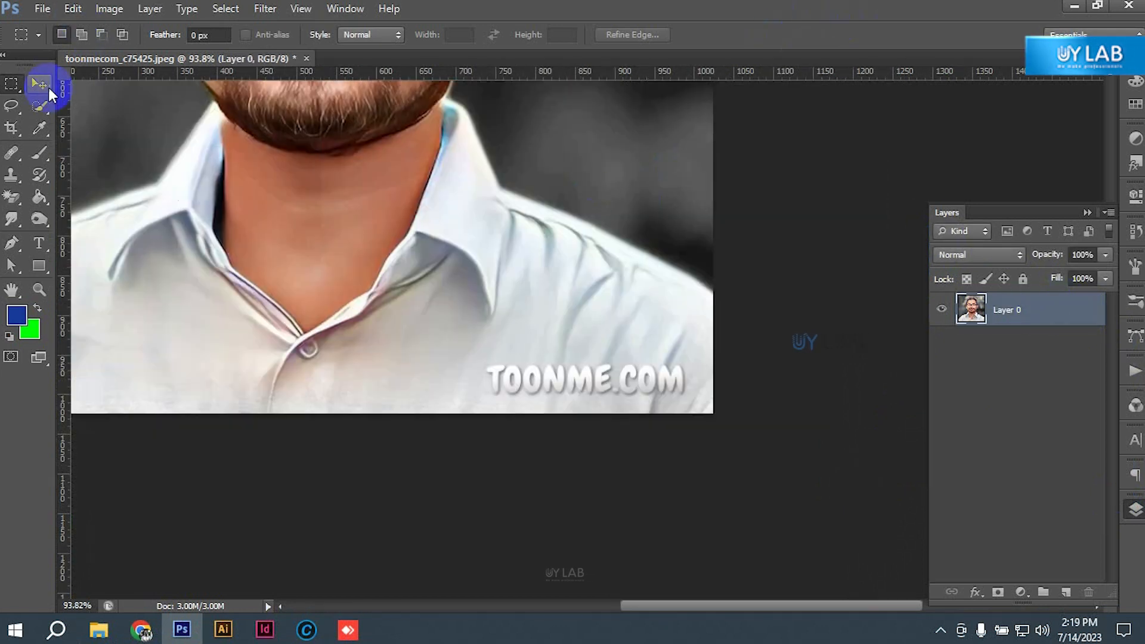
- Select the area around the TOONME.COM watermark on the shirt with the Rectangular Marquee Tool
{"action": "right_click", "coordinate": [11, 85]}
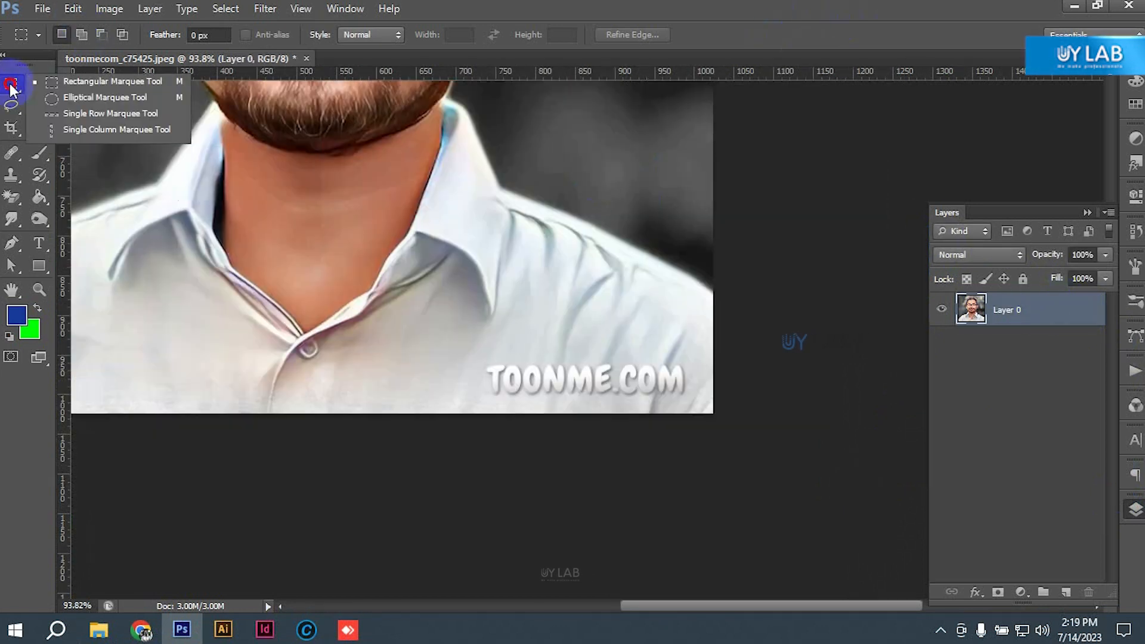
{"action": "left_click", "coordinate": [102, 83]}
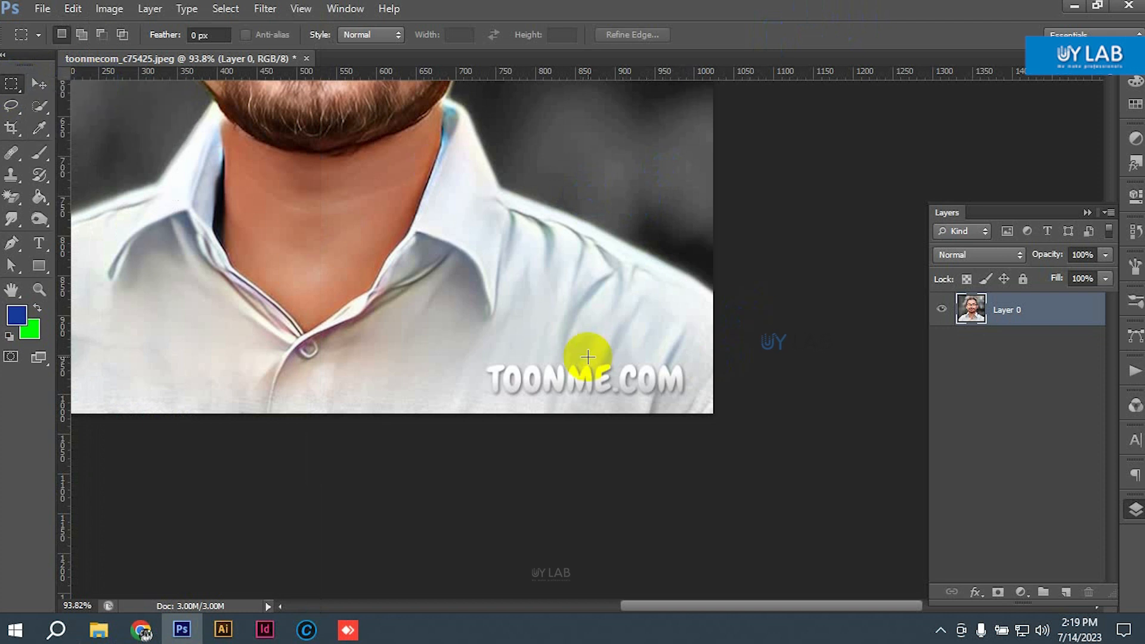
{"action": "left_click_drag", "start_coordinate": [475, 345], "coordinate": [692, 408]}
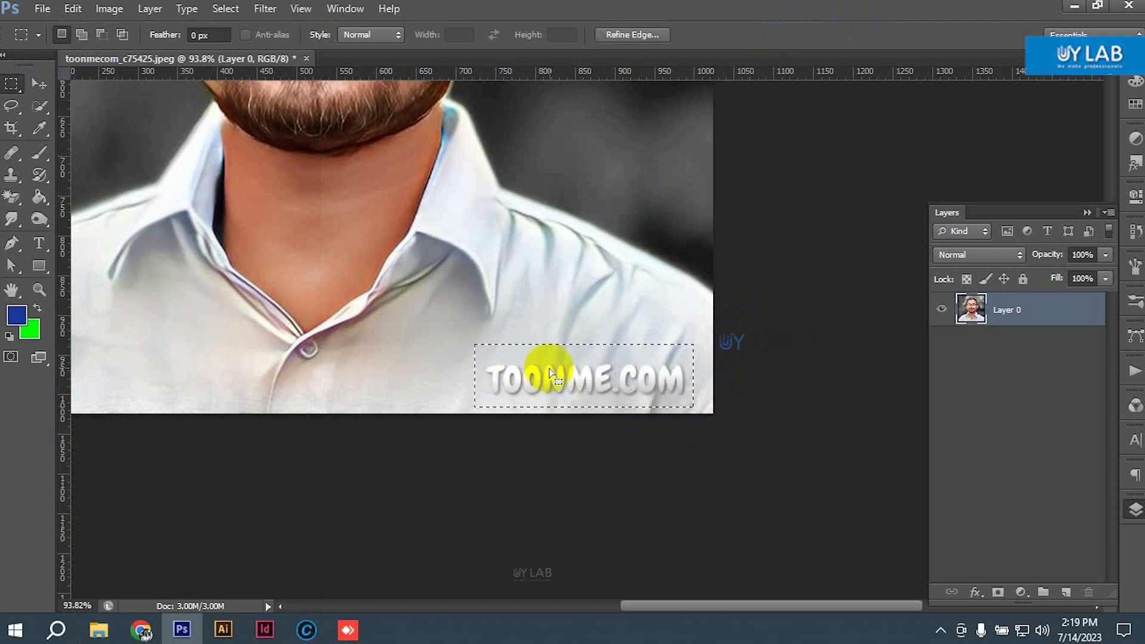
- Remove the TOONME.COM watermark by filling the selection with Content-Aware at Normal mode and 100% opacity, and deselect the area
{"action": "left_click", "coordinate": [74, 10]}
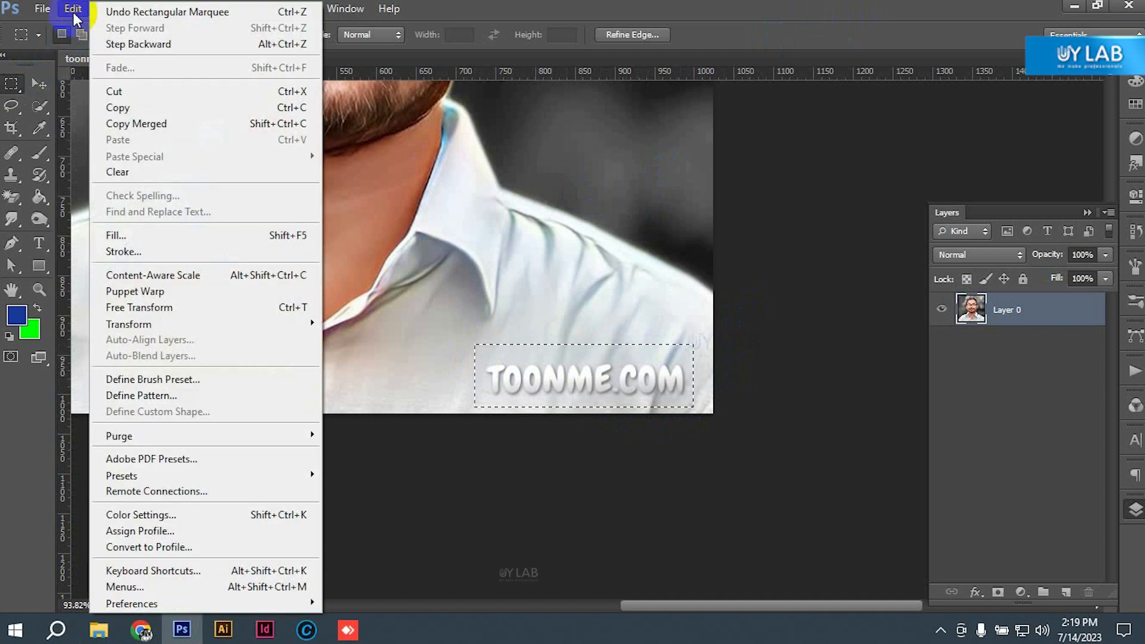
{"action": "left_click", "coordinate": [160, 239]}
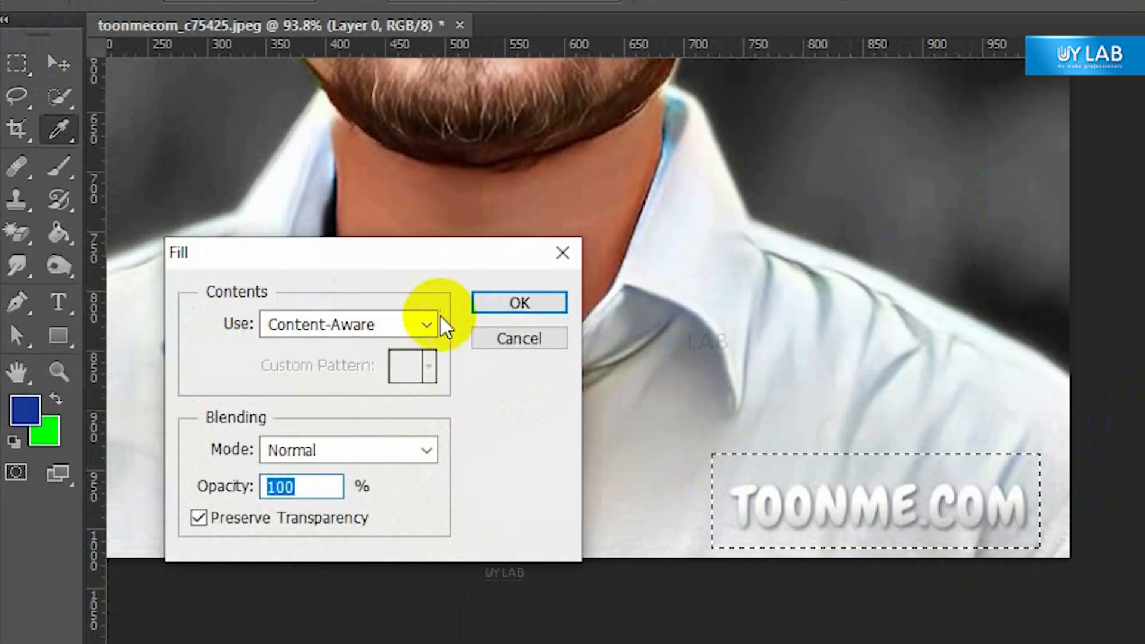
{"action": "left_click", "coordinate": [302, 328]}
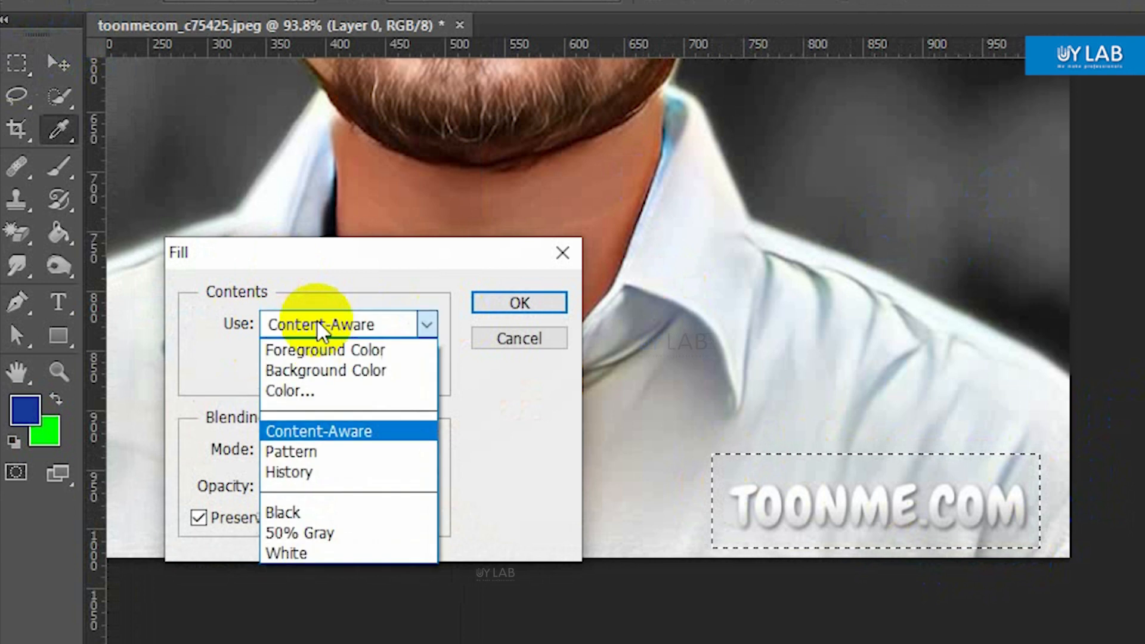
{"action": "left_click", "coordinate": [374, 428]}
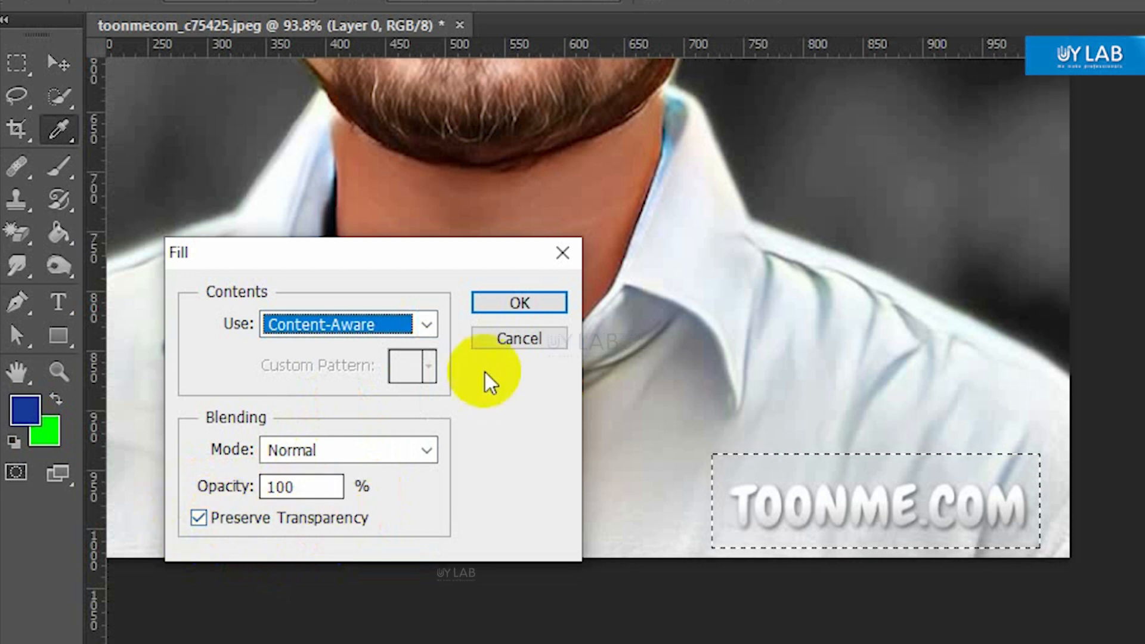
{"action": "left_click", "coordinate": [494, 307]}
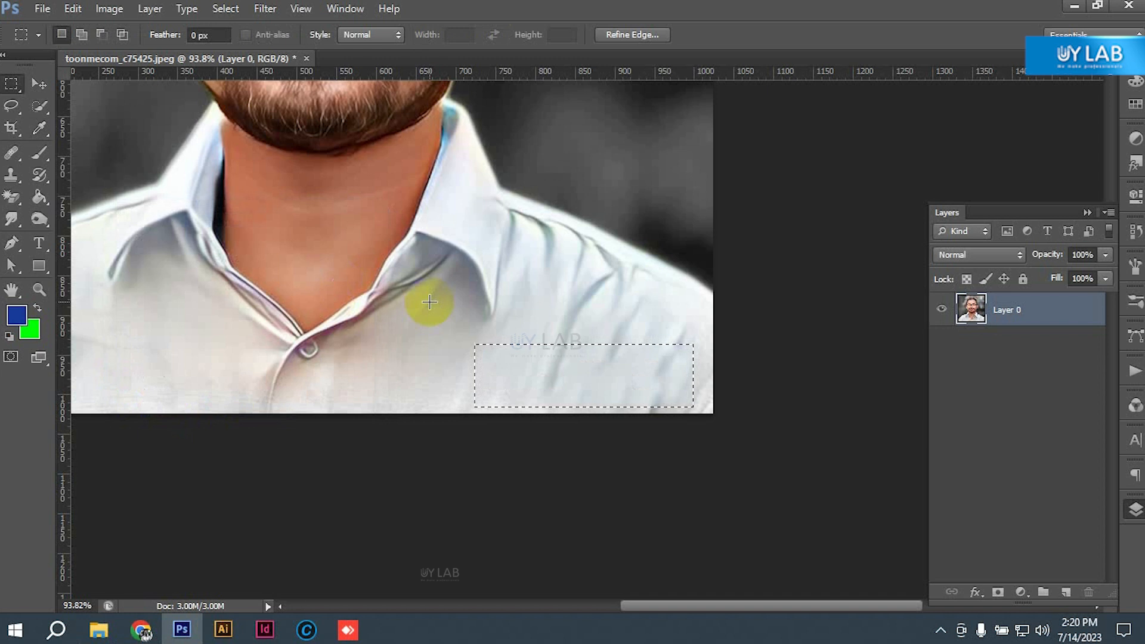
{"action": "scroll", "coordinate": [528, 299], "scroll_direction": "down", "scroll_amount": 3}
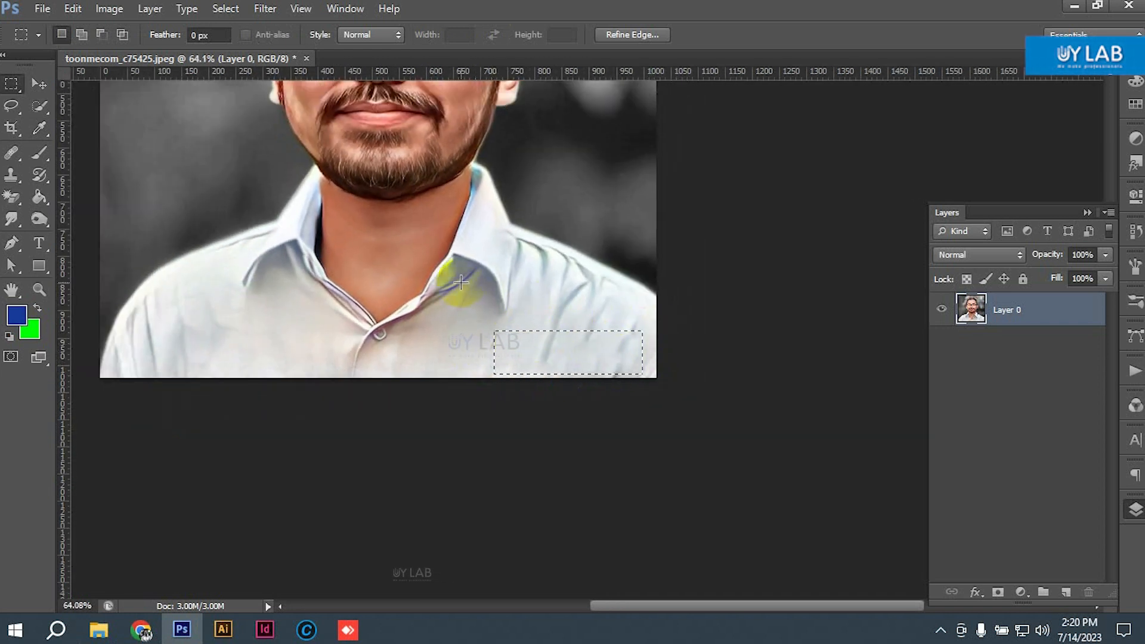
{"action": "scroll", "coordinate": [460, 282], "scroll_direction": "down", "scroll_amount": 1}
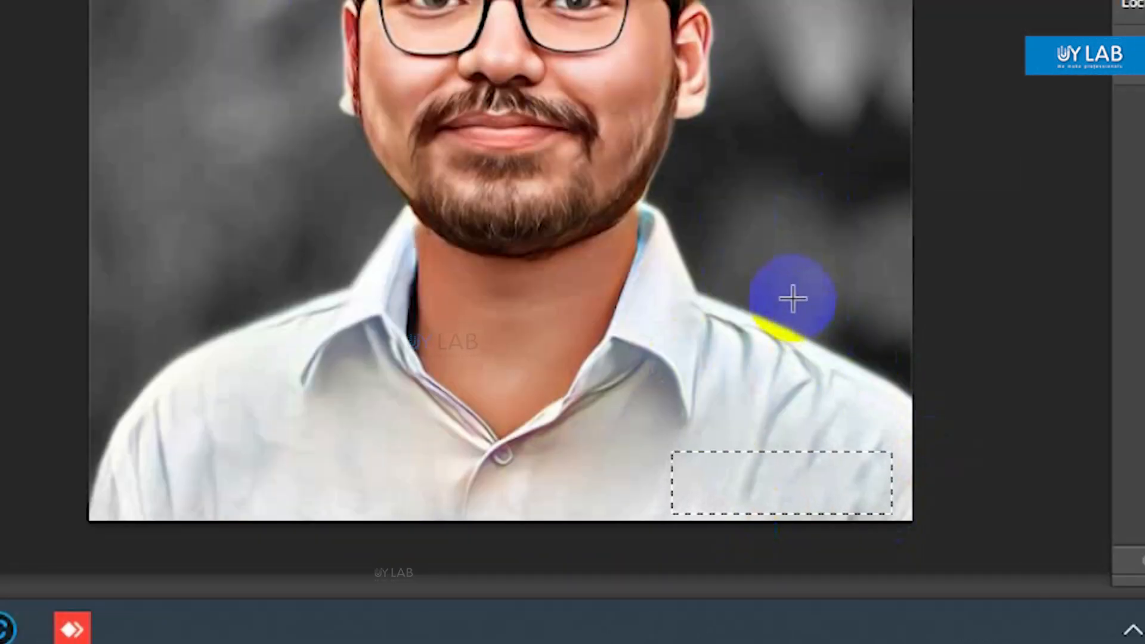
{"action": "left_click", "coordinate": [607, 274]}
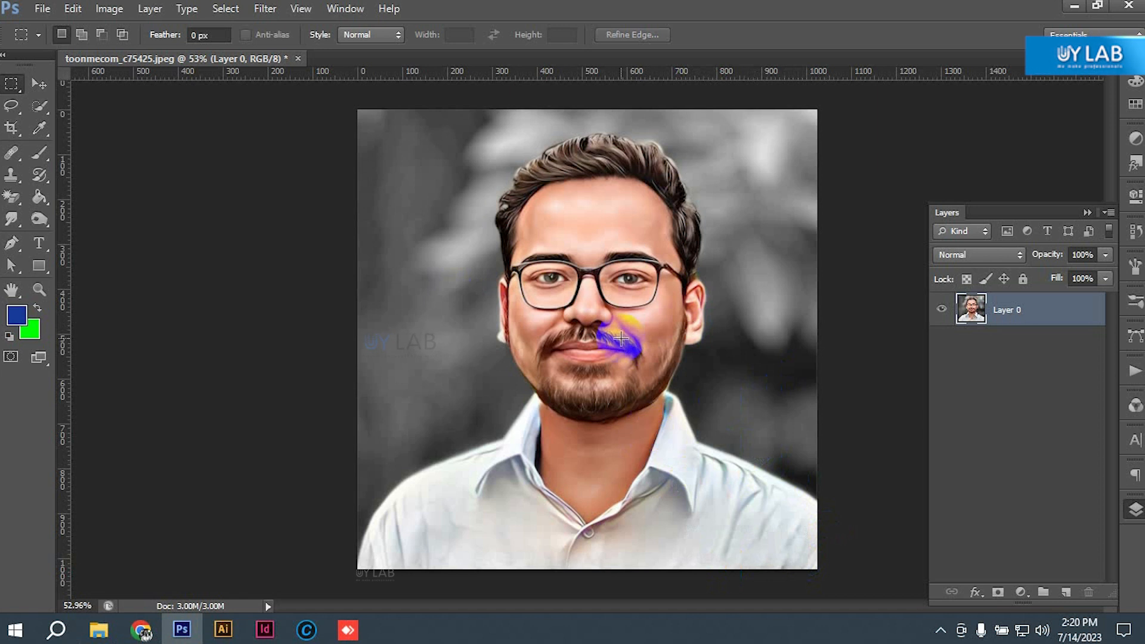
{"action": "key", "text": "ctrl+shift+s"}
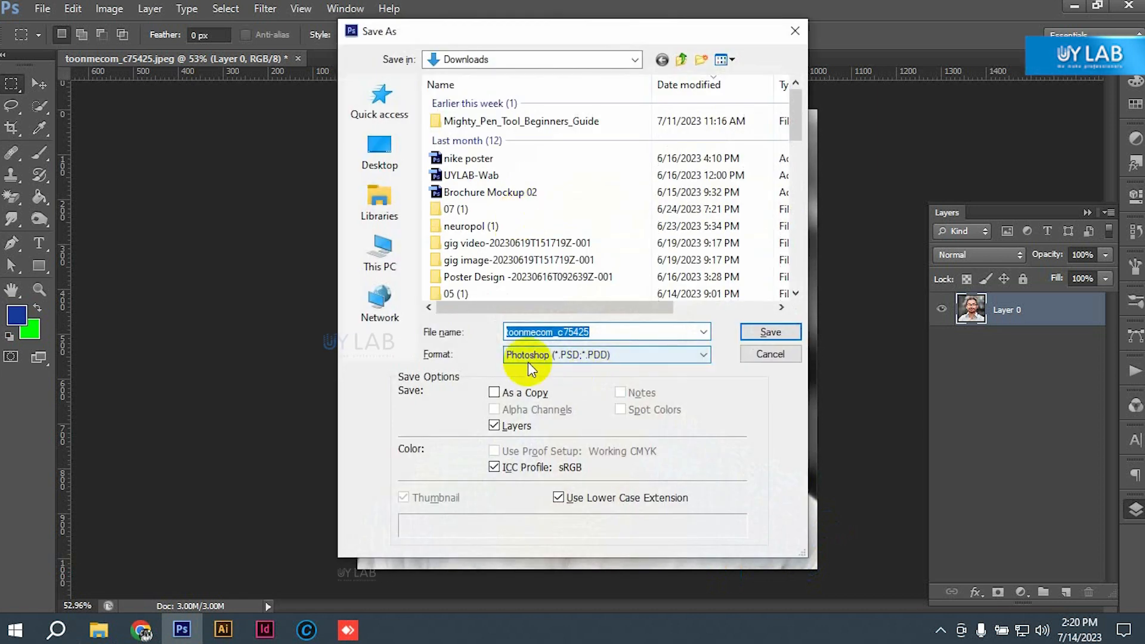
{"action": "left_click", "coordinate": [772, 355]}
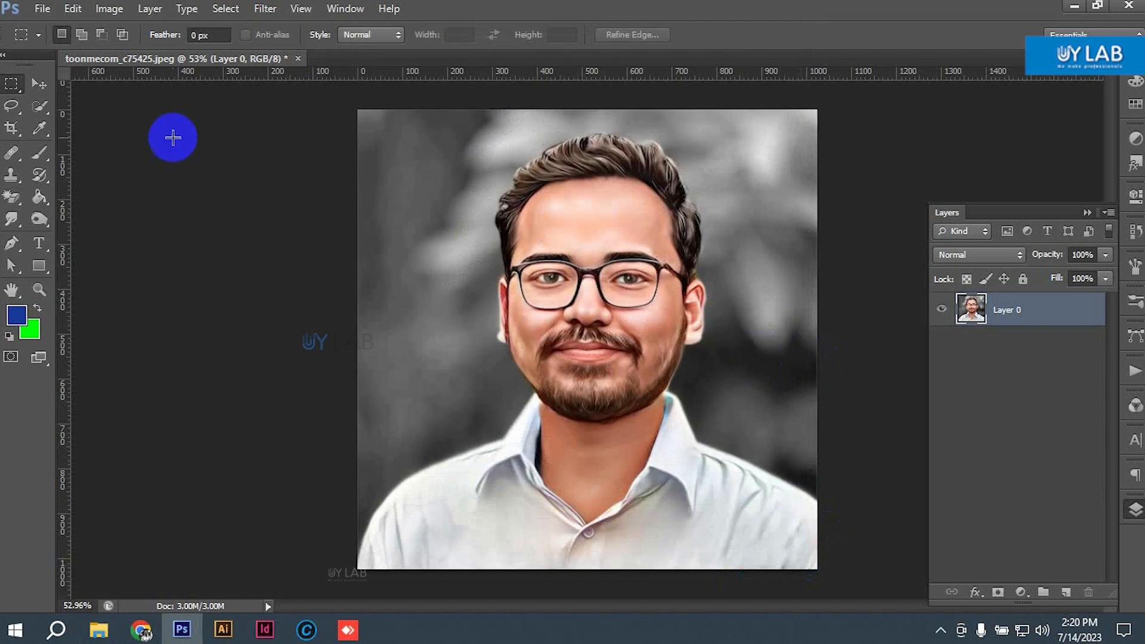
{"action": "left_click", "coordinate": [62, 34]}
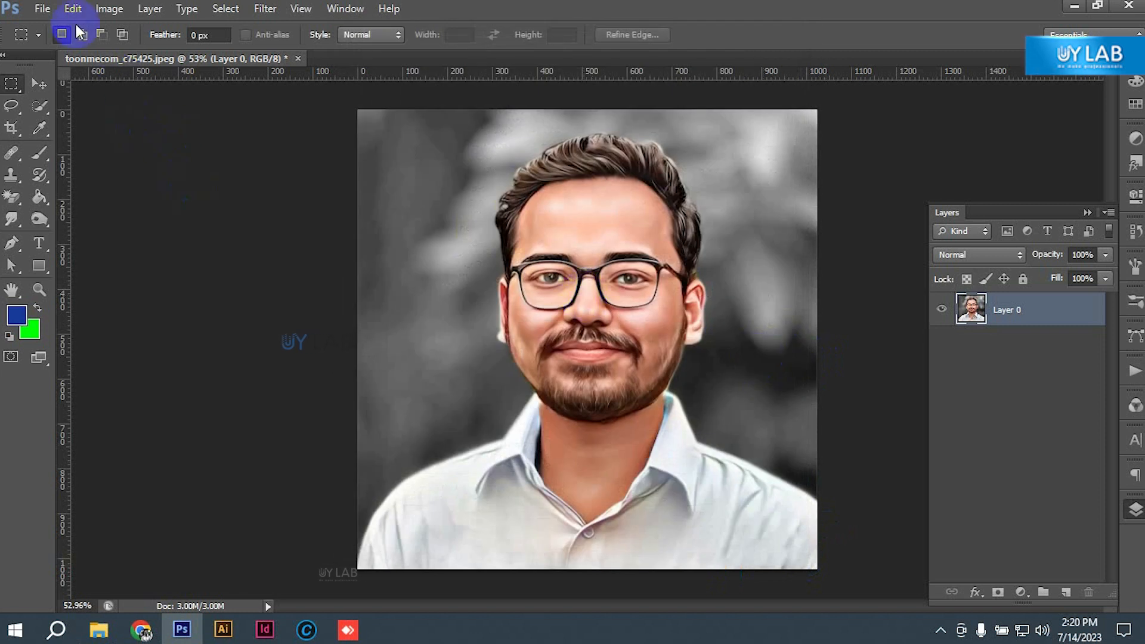
- Set up a Save for Web export as a JPEG at Maximum quality with an image size of 5000 × 5000 px
{"action": "left_click", "coordinate": [44, 10]}
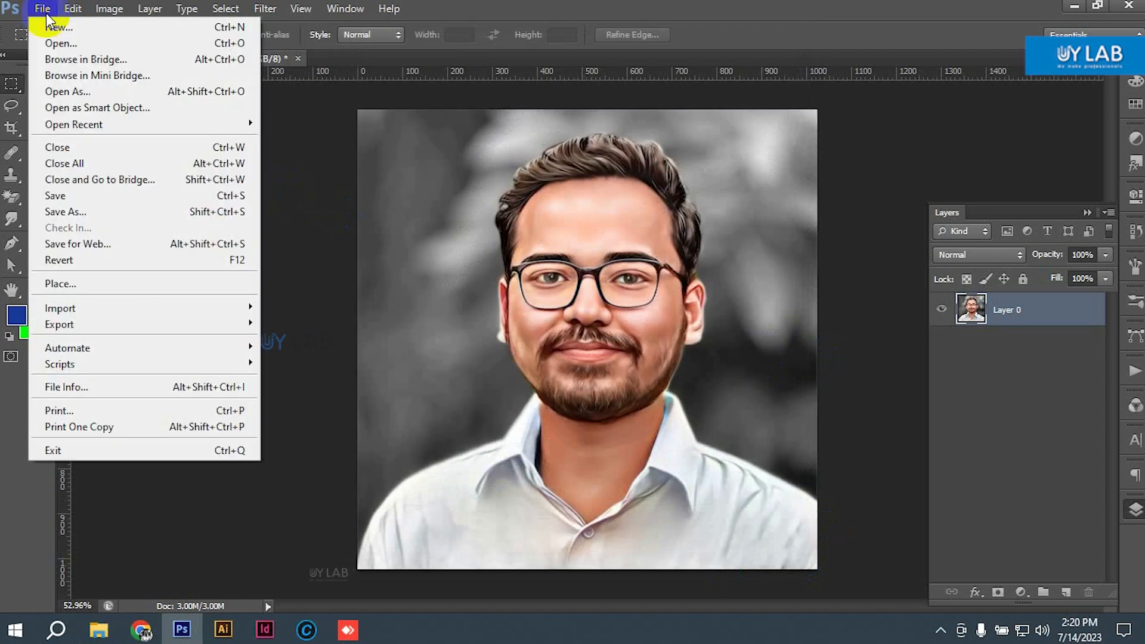
{"action": "left_click", "coordinate": [111, 244]}
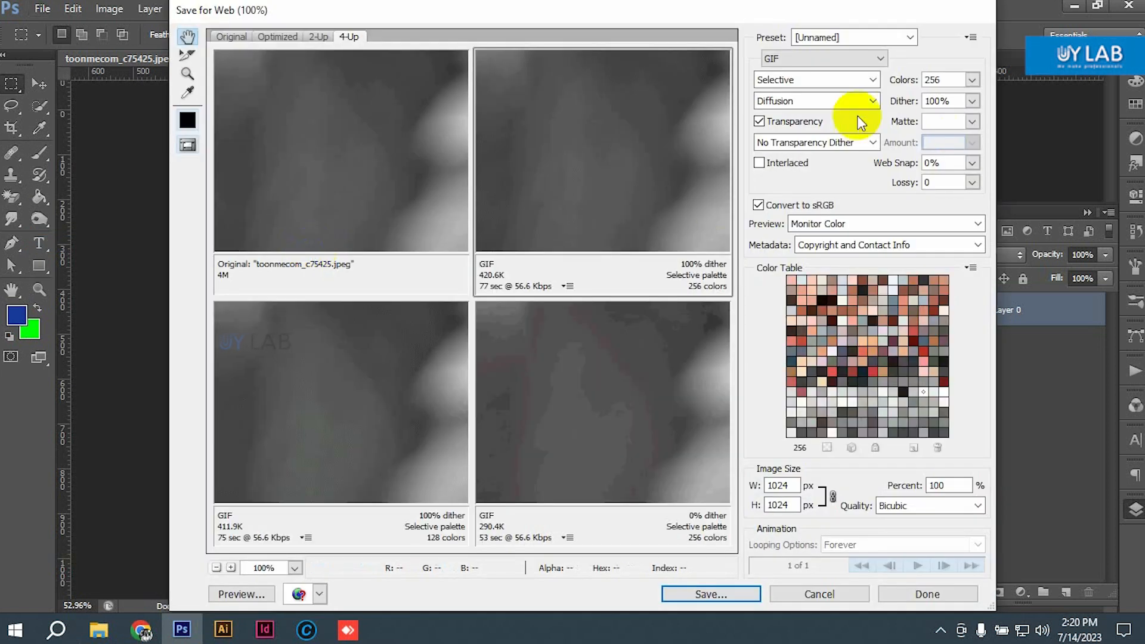
{"action": "left_click", "coordinate": [809, 58]}
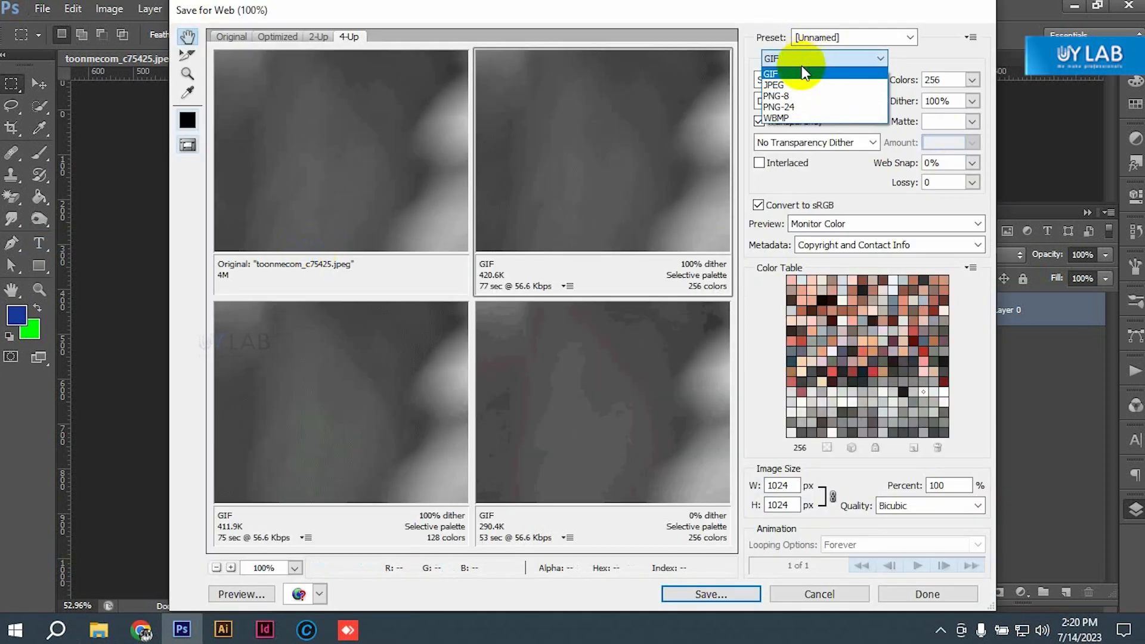
{"action": "left_click", "coordinate": [801, 87]}
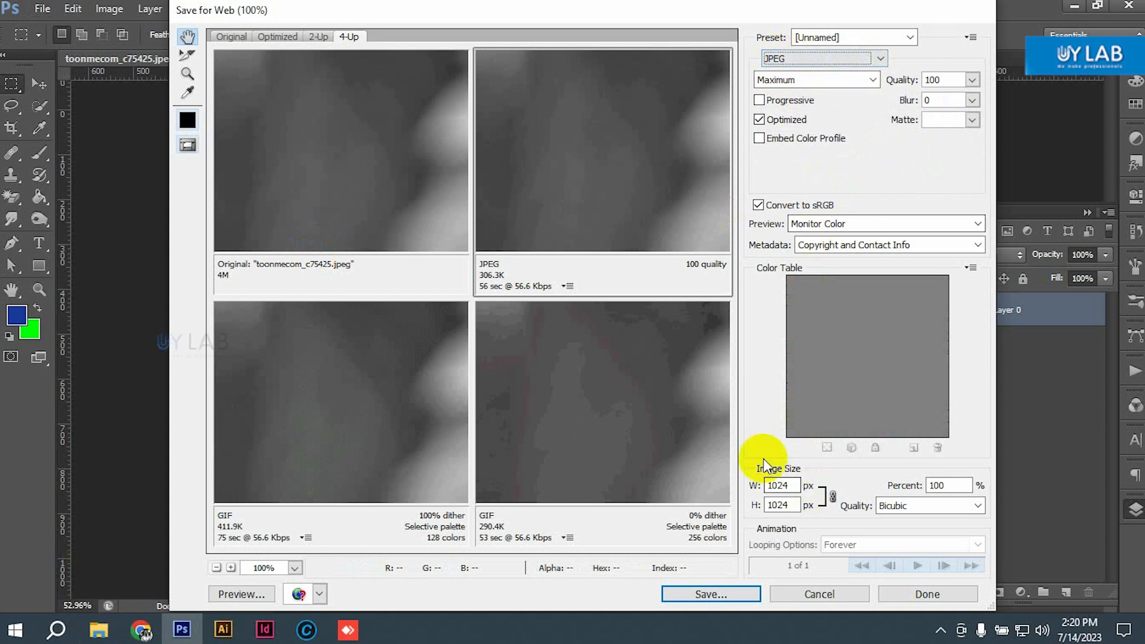
{"action": "double_click", "coordinate": [780, 485]}
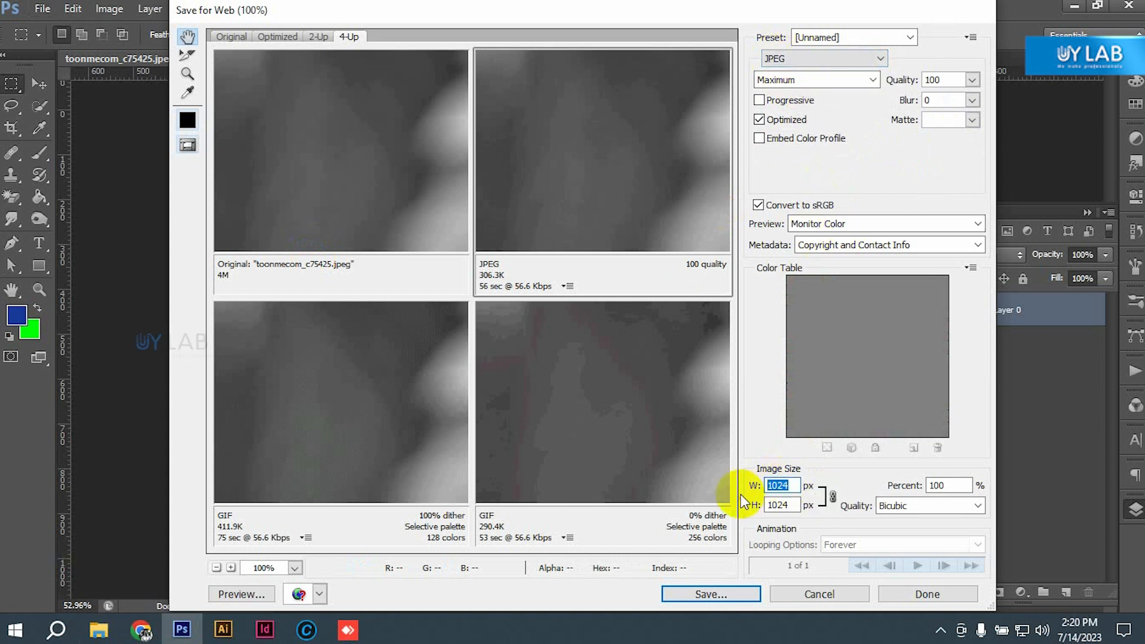
{"action": "key", "text": "BackSpace"}
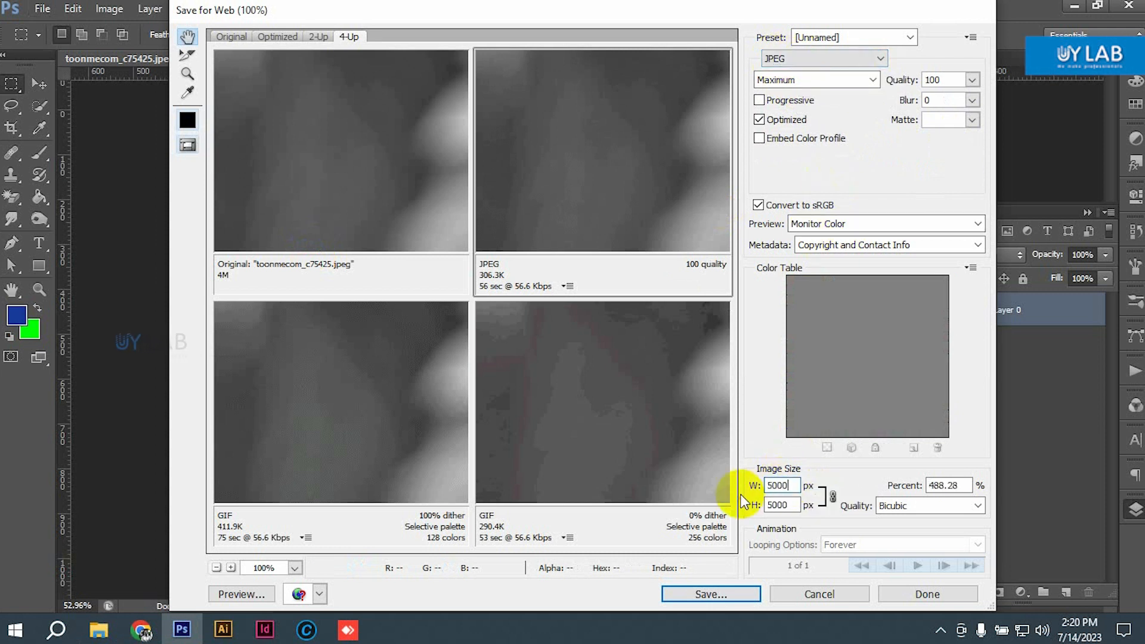
- Save the optimized image to the Desktop under the name toonmecom_c75425
{"action": "left_click", "coordinate": [710, 594]}
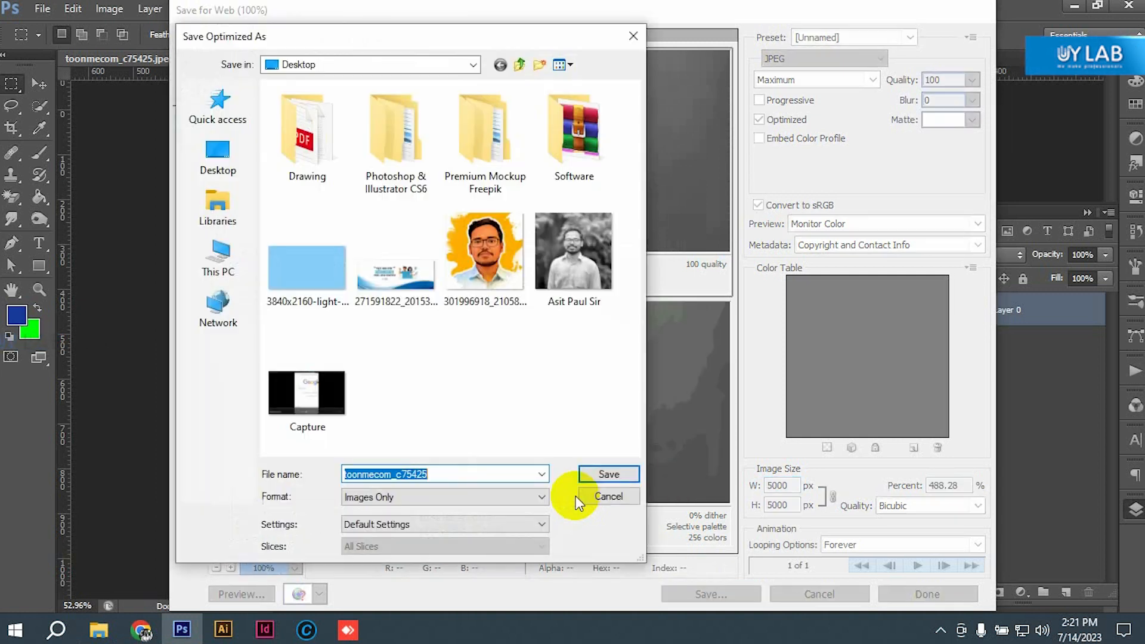
{"action": "left_click", "coordinate": [201, 168]}
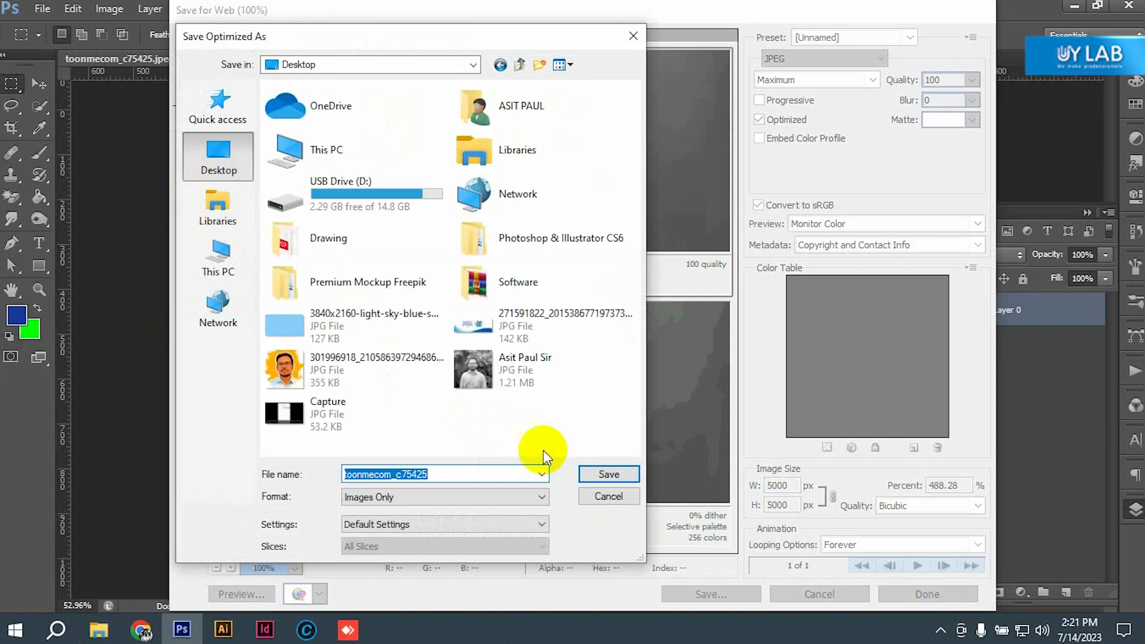
{"action": "left_click", "coordinate": [602, 474]}
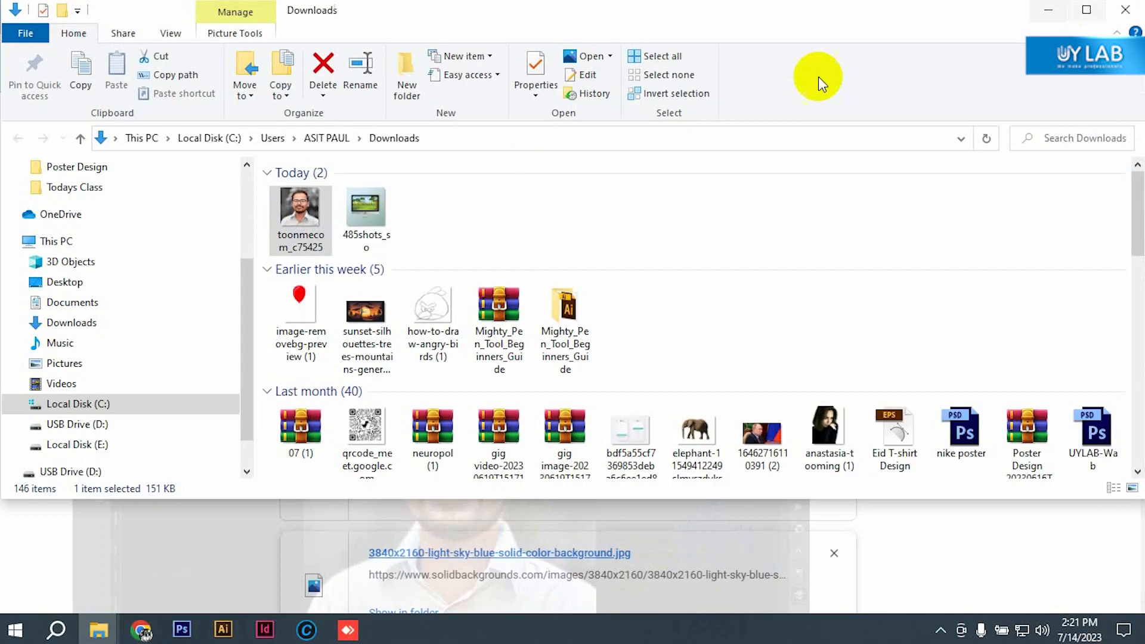
- Place the exported toonmecom_c75425 file below the original portrait on the desktop and preview it, closing the preview when done
{"action": "left_click", "coordinate": [1049, 9]}
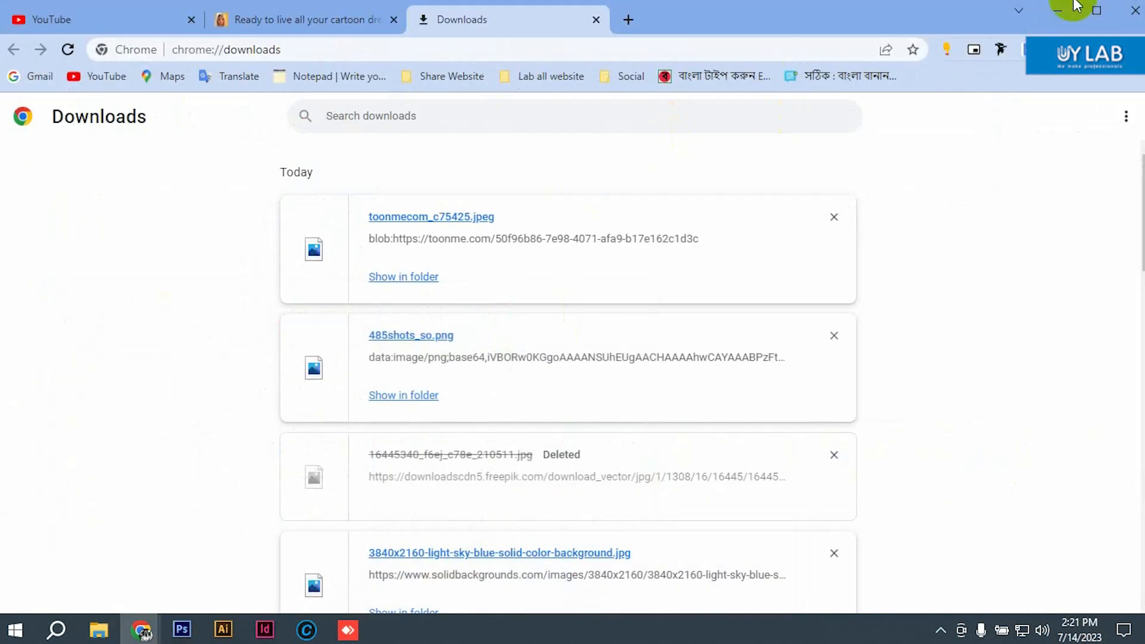
{"action": "left_click", "coordinate": [1057, 8]}
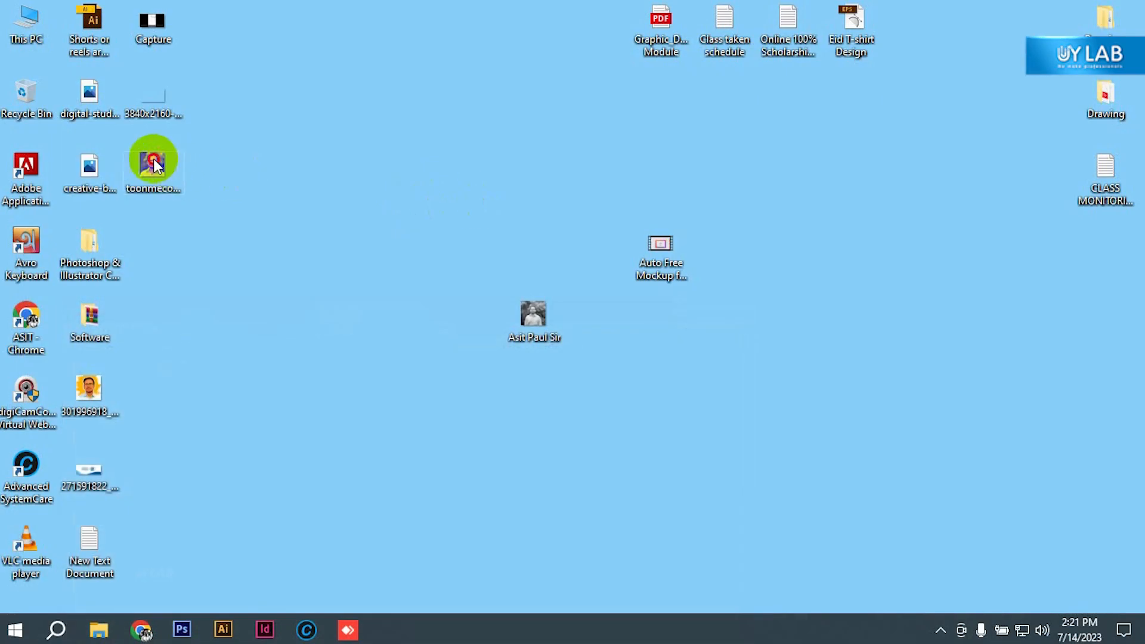
{"action": "left_click_drag", "start_coordinate": [154, 167], "coordinate": [536, 389]}
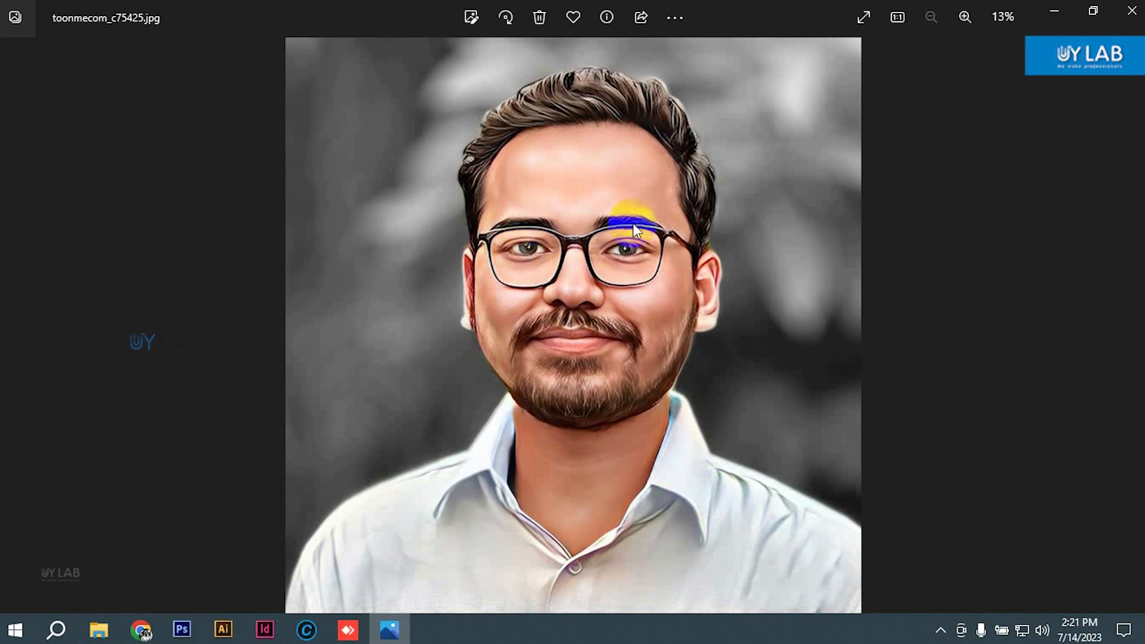
{"action": "key", "text": "alt+F4"}
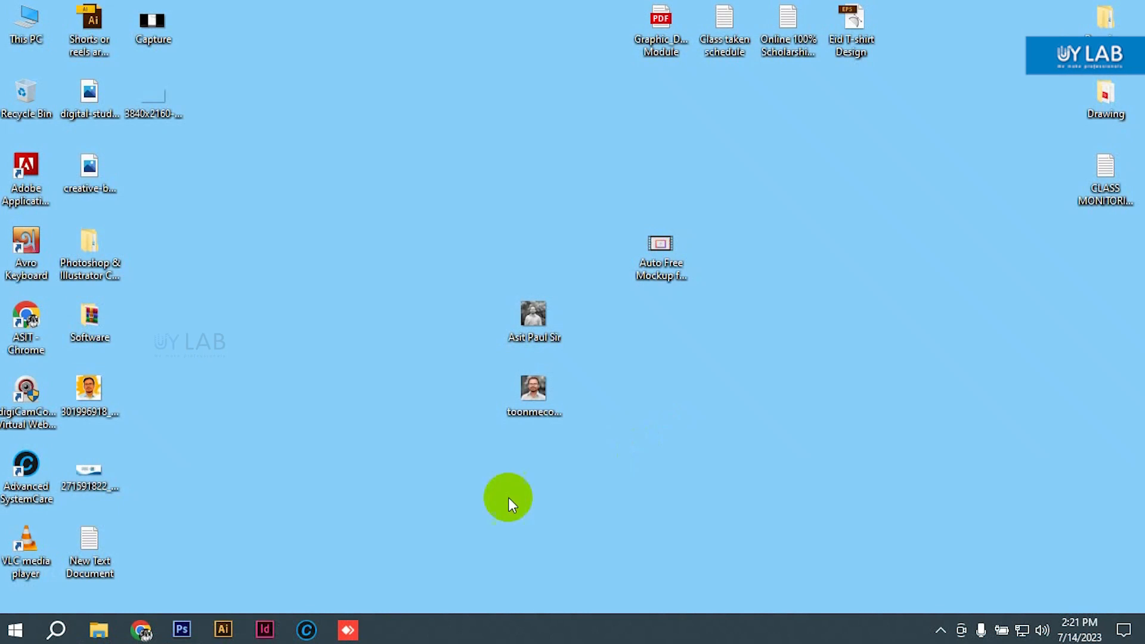
- Check the exported toonmecom_c75425 file's size in its properties
{"action": "right_click", "coordinate": [542, 384]}
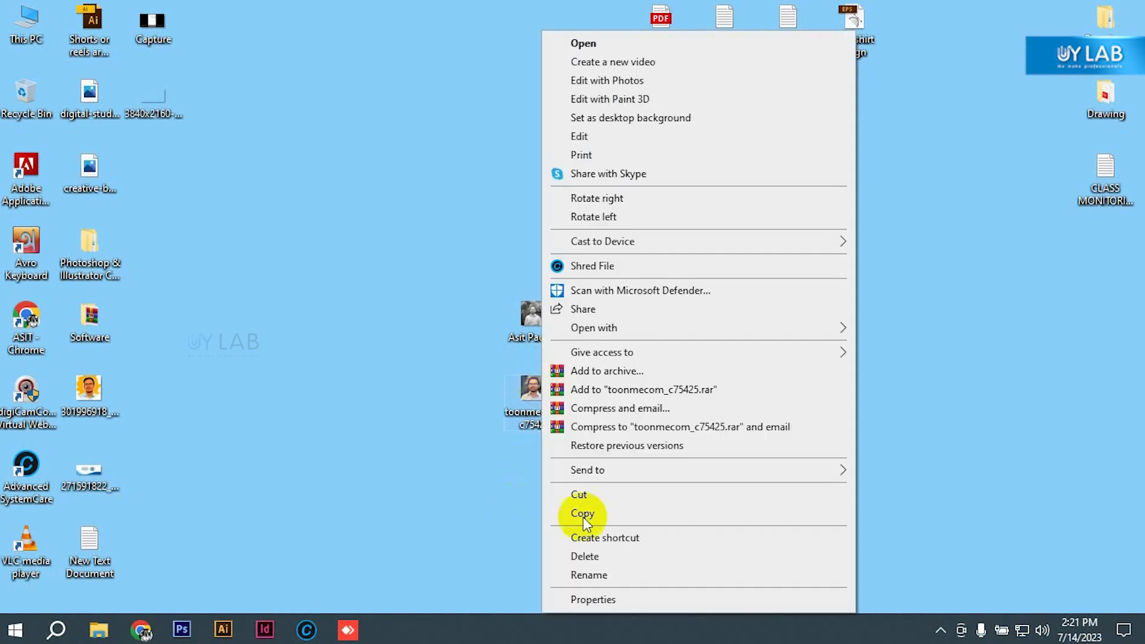
{"action": "left_click", "coordinate": [604, 600]}
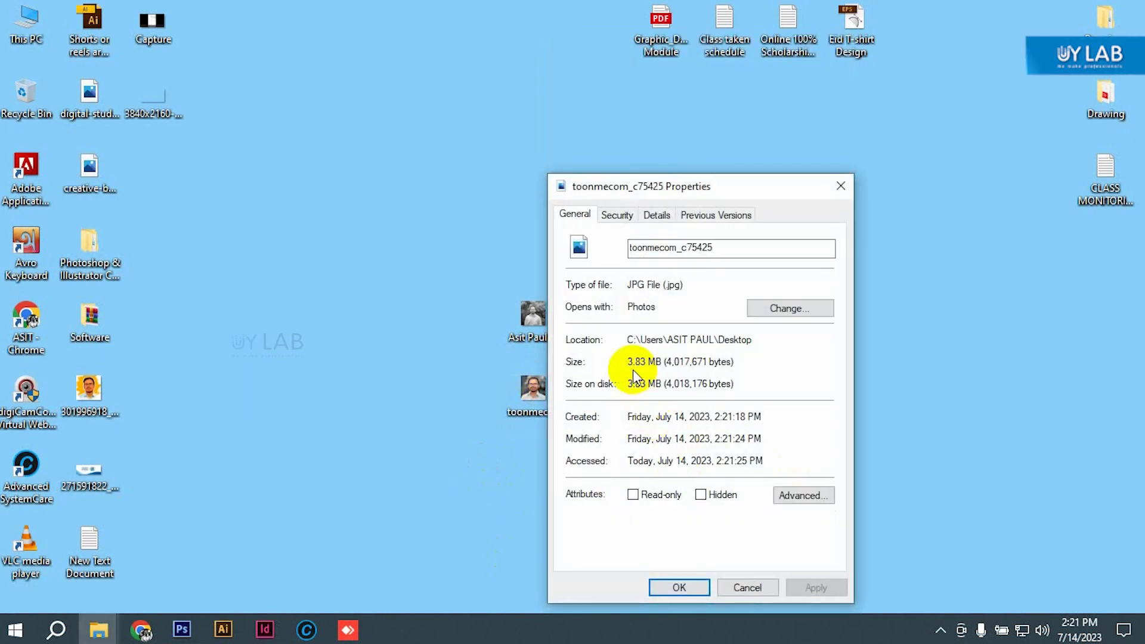
{"action": "left_click", "coordinate": [747, 586]}
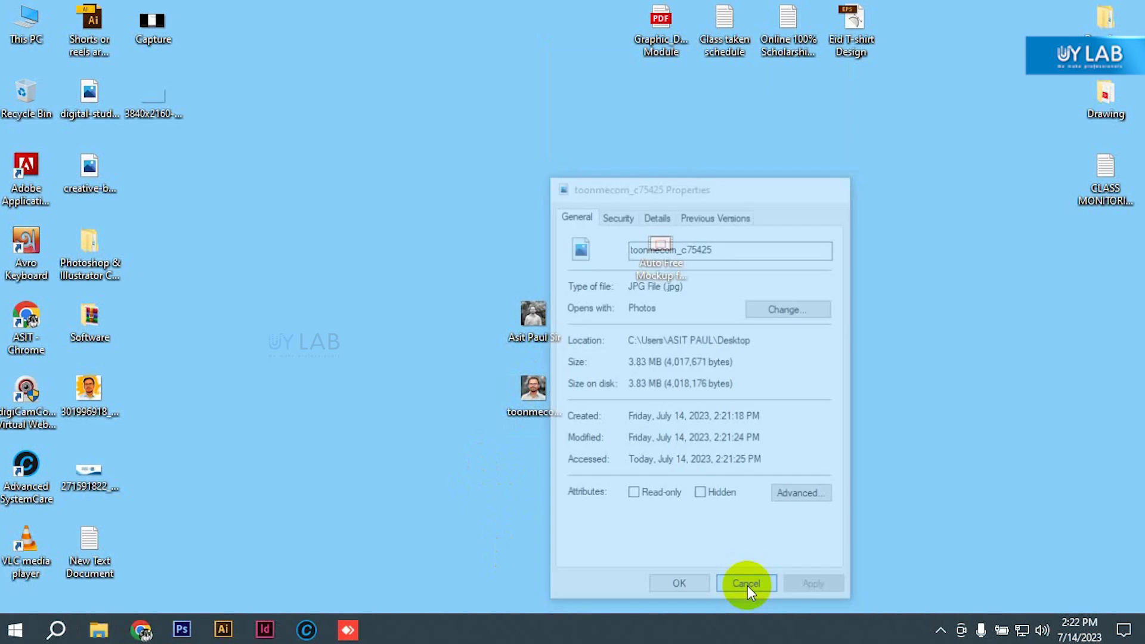
- Open the exported toonmecom_c75425 image from the desktop to examine it
{"action": "double_click", "coordinate": [533, 394]}
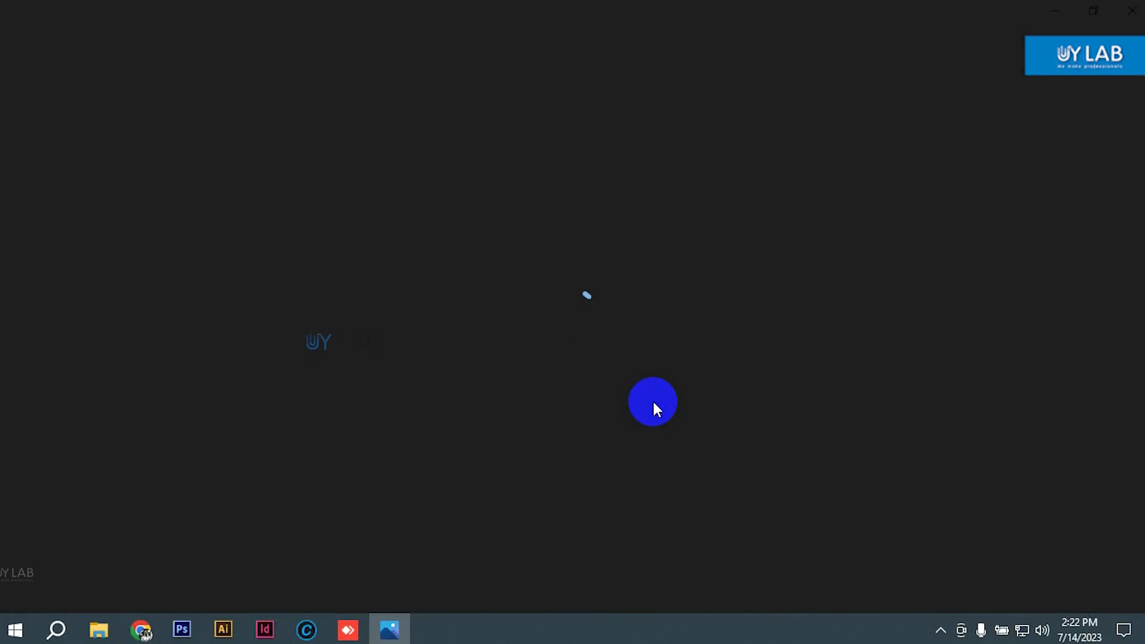